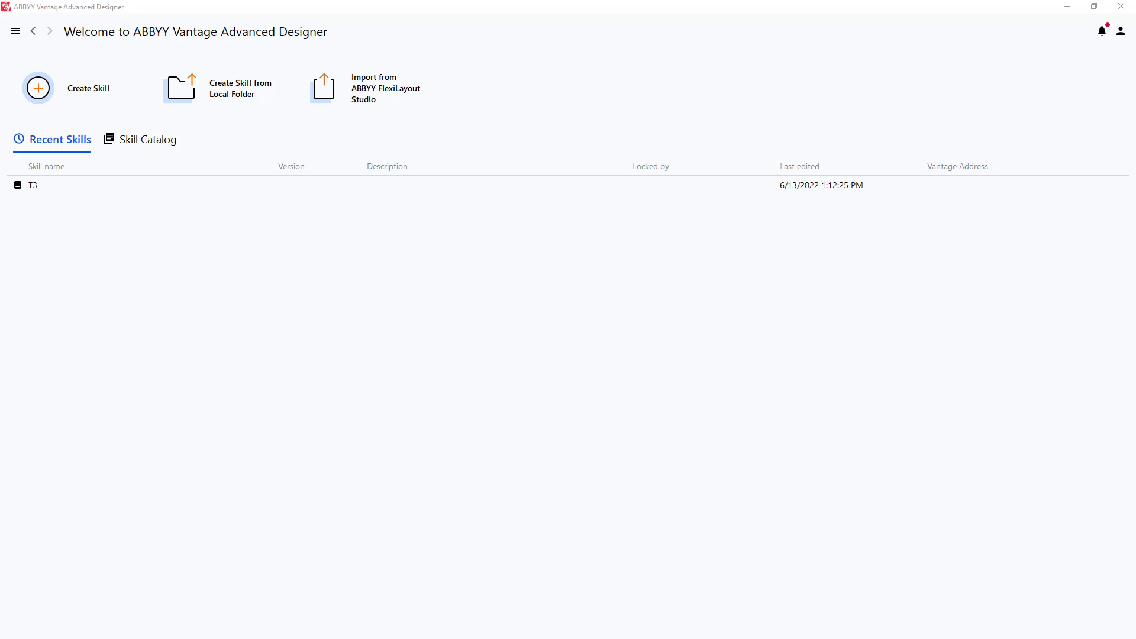
Create a new document skill named KeyValue
{"action": "left_click", "coordinate": [87, 95]}
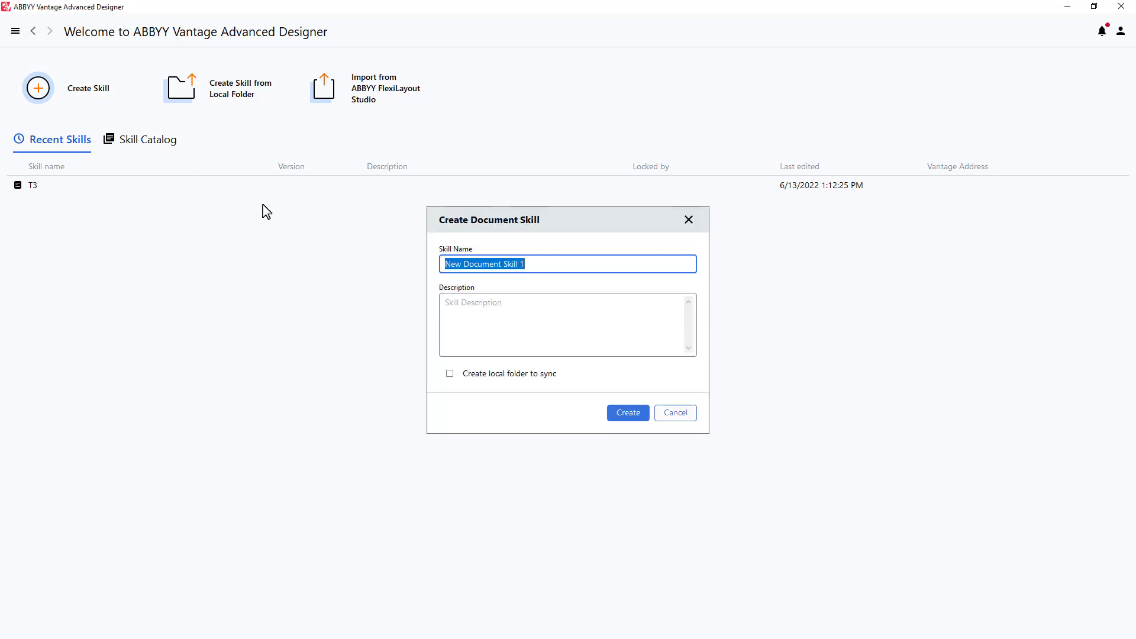
{"action": "type", "text": "KeyValue"}
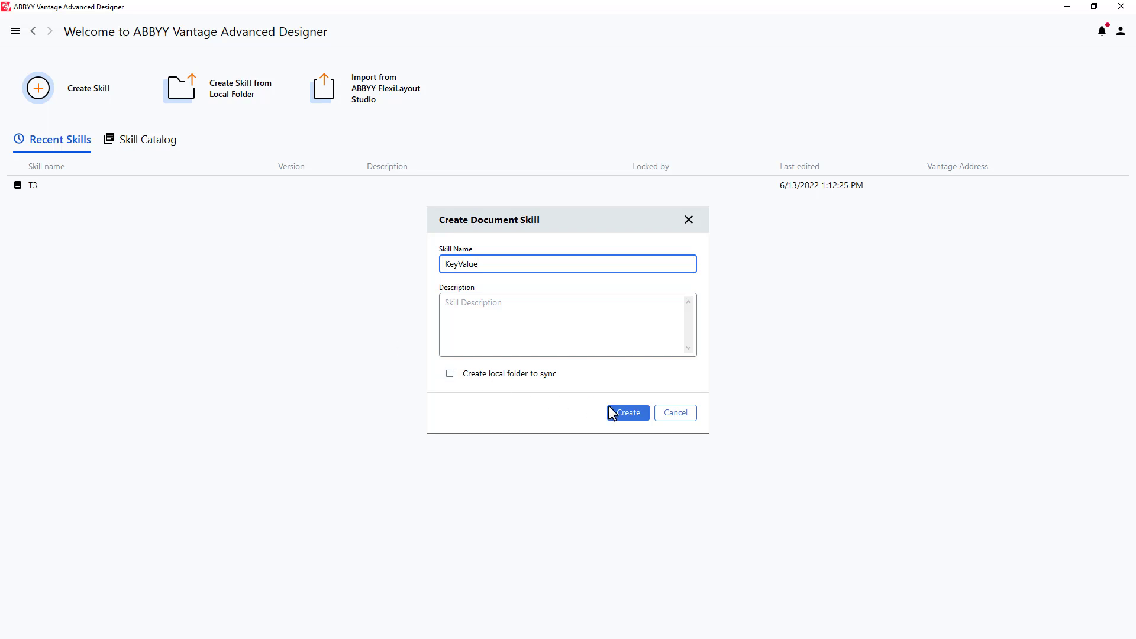
{"action": "left_click", "coordinate": [627, 415]}
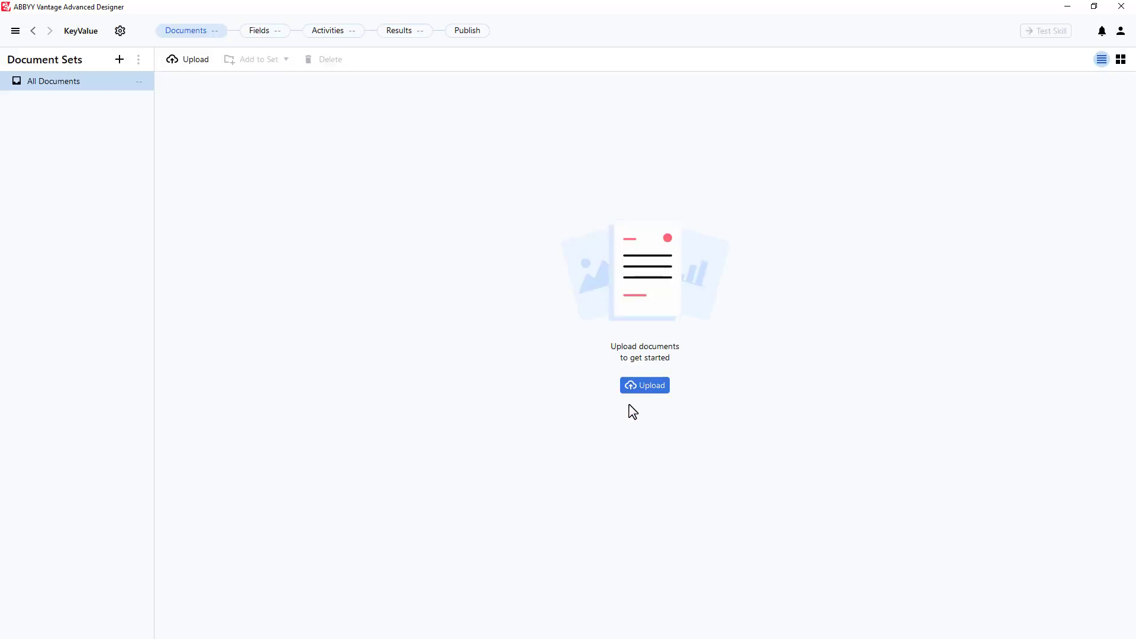
Upload the image Contract (07).tif to the skill's documents and preview it
{"action": "left_click", "coordinate": [655, 388]}
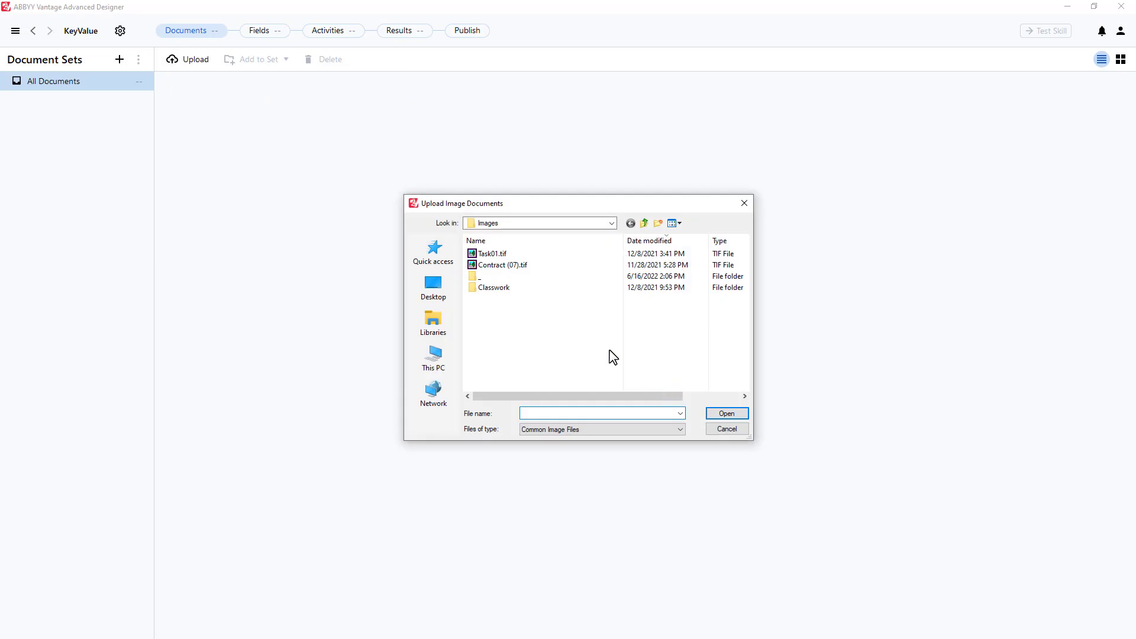
{"action": "left_click", "coordinate": [497, 268]}
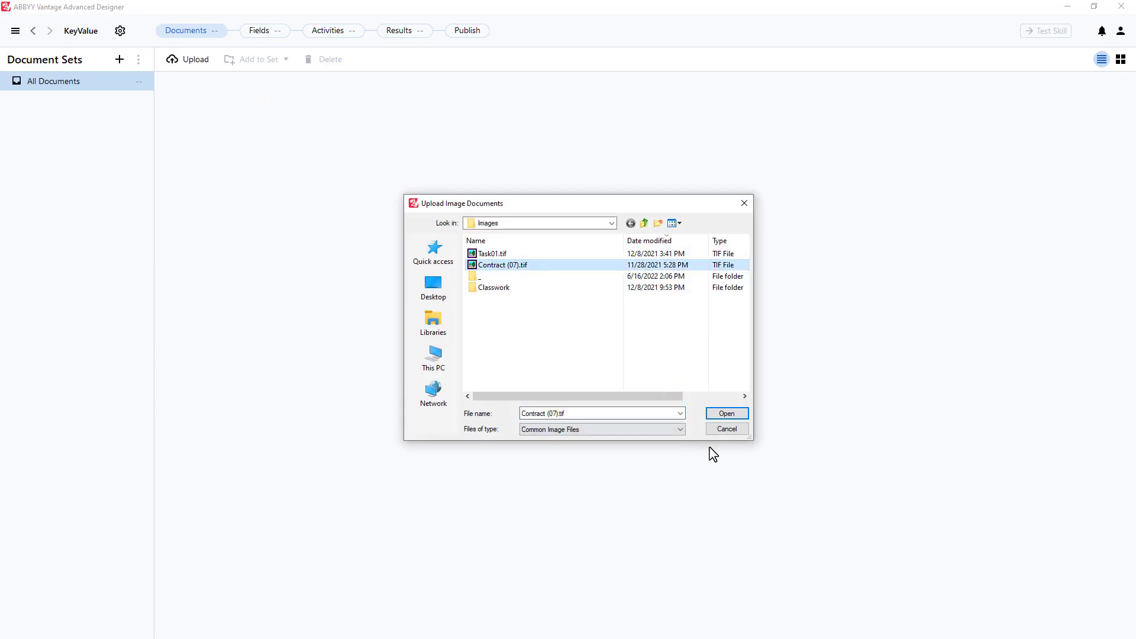
{"action": "left_click", "coordinate": [731, 415]}
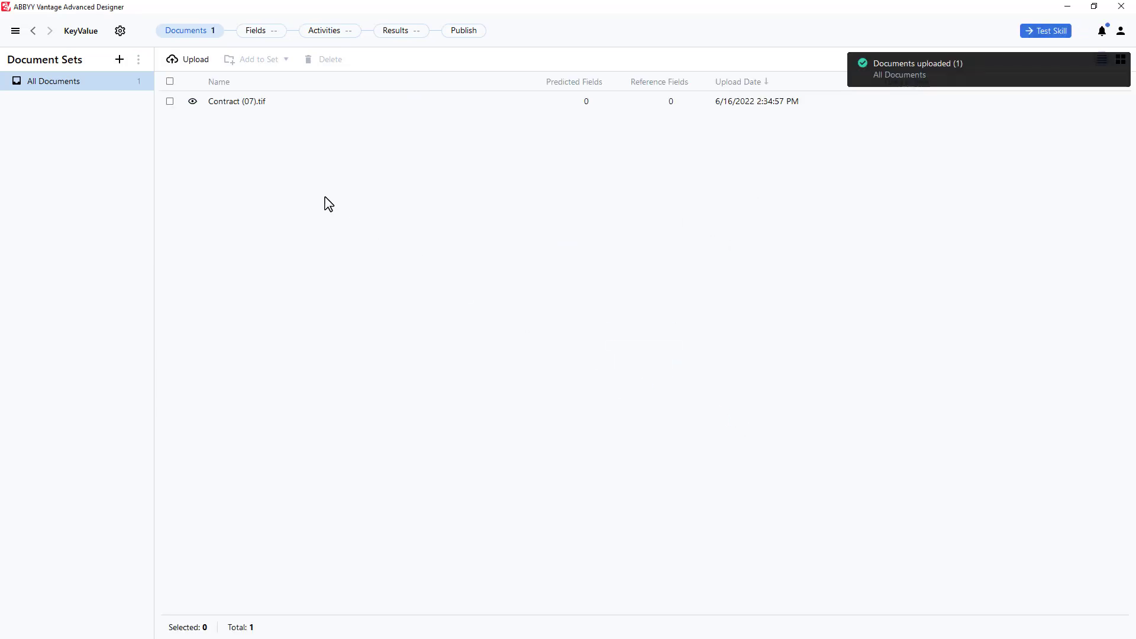
{"action": "left_click", "coordinate": [193, 102]}
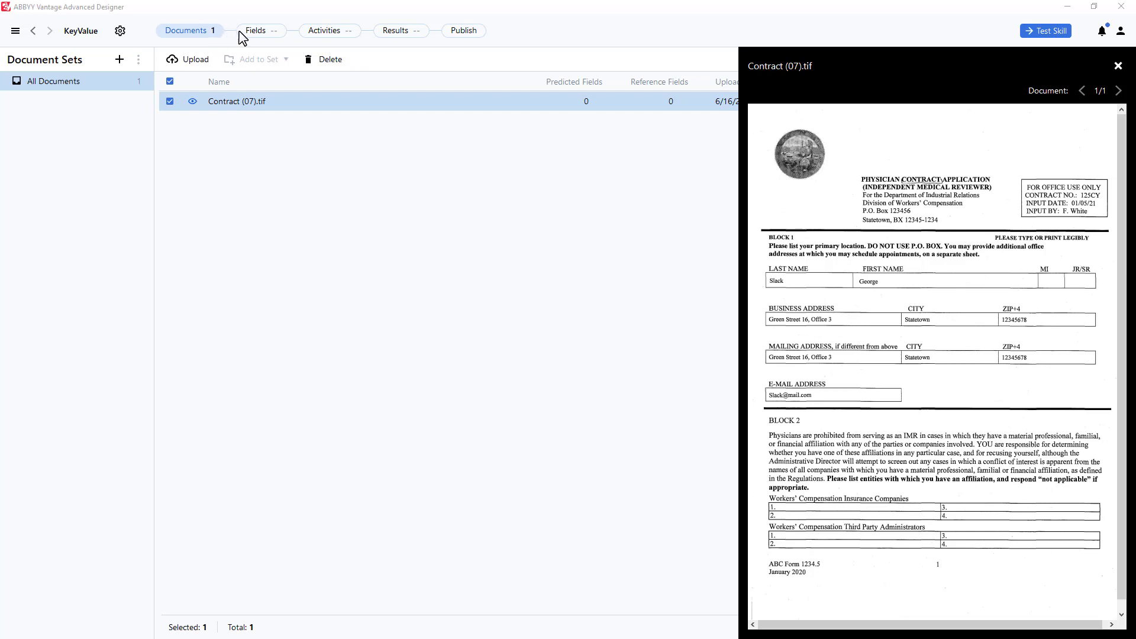
Add a text field named ContractNo to the skill's fields
{"action": "left_click", "coordinate": [260, 34]}
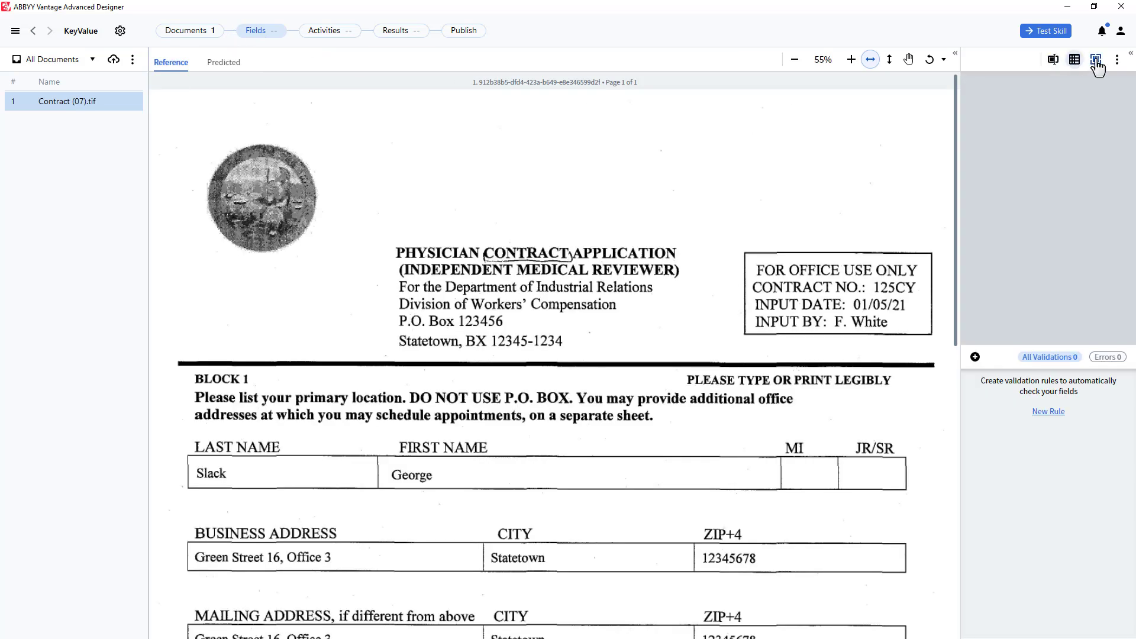
{"action": "left_click", "coordinate": [1056, 62]}
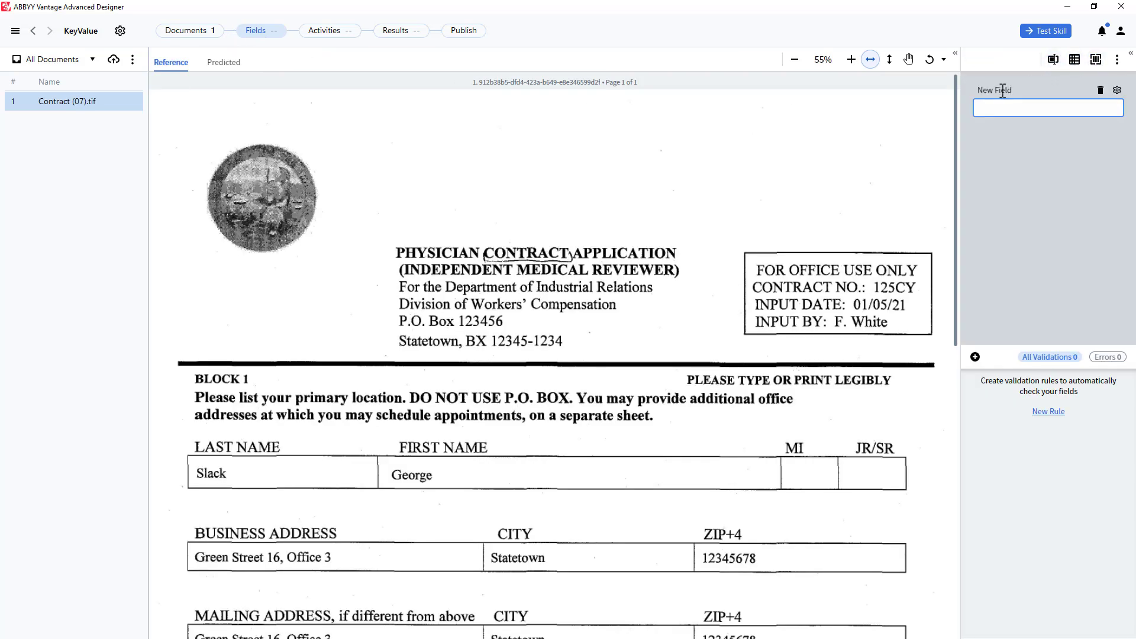
{"action": "left_click_drag", "start_coordinate": [1011, 90], "coordinate": [955, 96]}
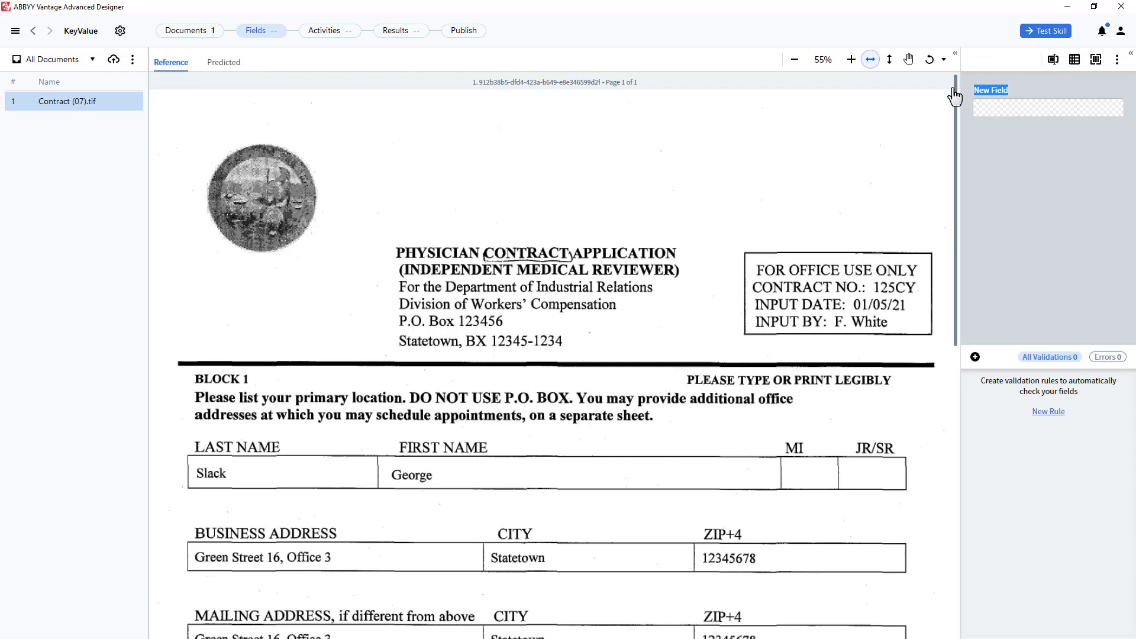
{"action": "type", "text": "ContractNo"}
{"action": "key", "text": "Return"}
Add a second text field named InputDate
{"action": "left_click", "coordinate": [1053, 59]}
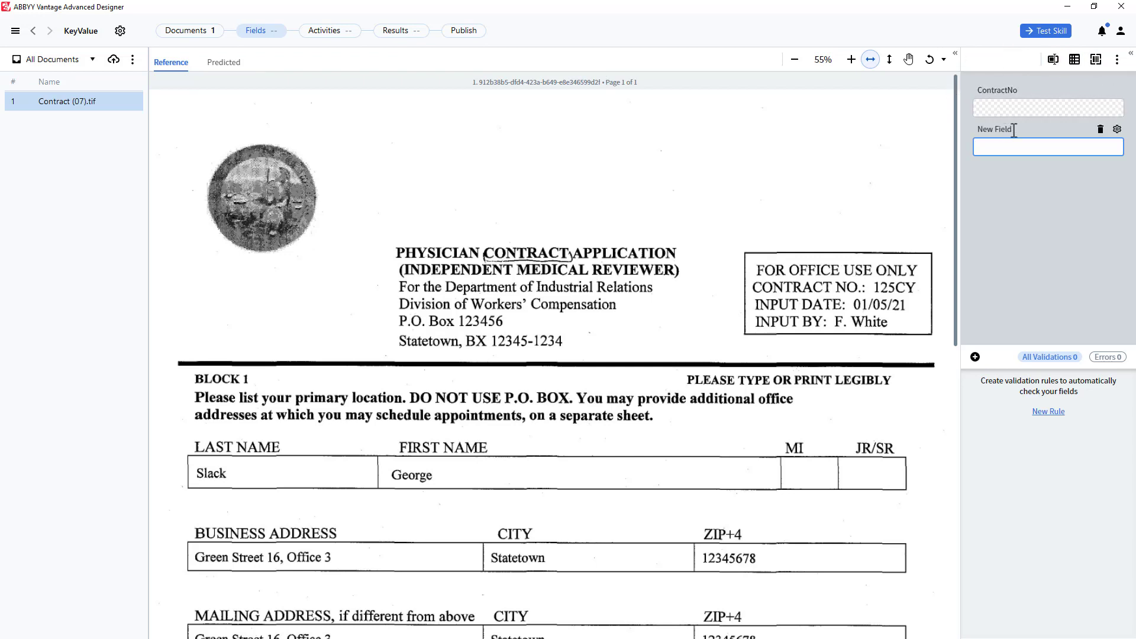
{"action": "left_click_drag", "start_coordinate": [1014, 129], "coordinate": [964, 127]}
{"action": "type", "text": "In"}
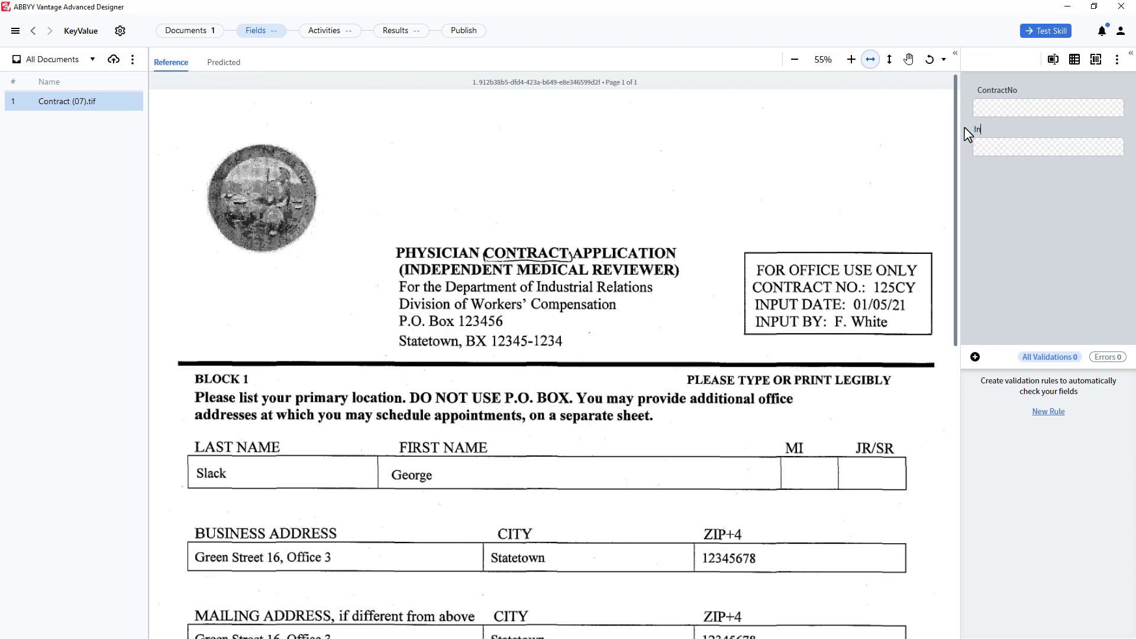
{"action": "type", "text": "putDate"}
{"action": "key", "text": "Return"}
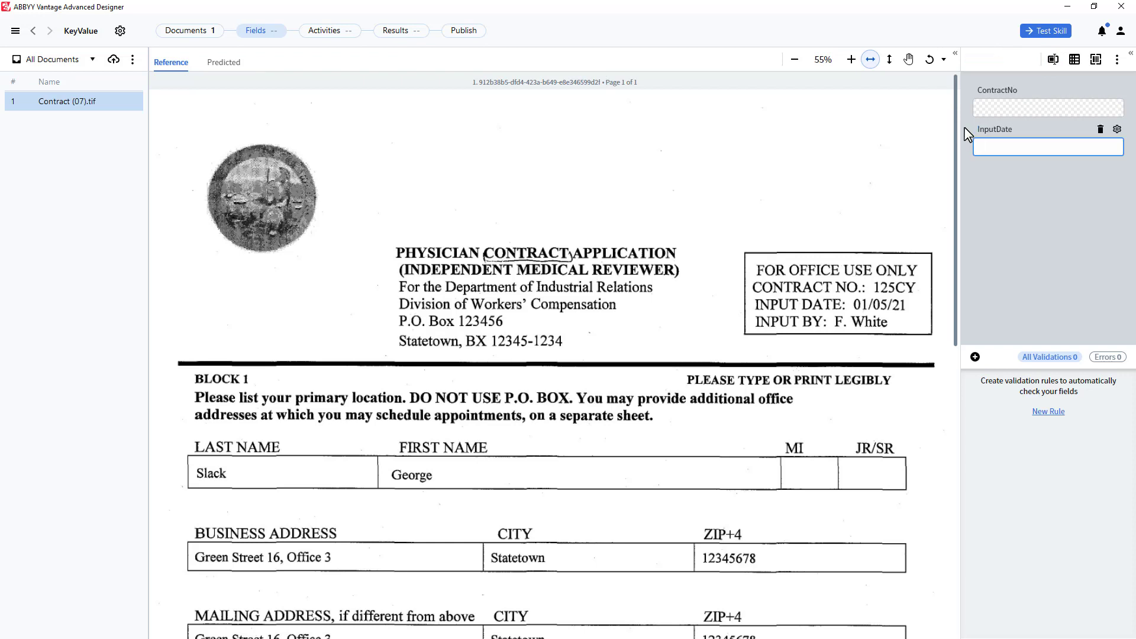
Add a third text field named LastName
{"action": "left_click", "coordinate": [1053, 59]}
{"action": "left_click_drag", "start_coordinate": [1011, 168], "coordinate": [950, 168]}
{"action": "type", "text": "LastName"}
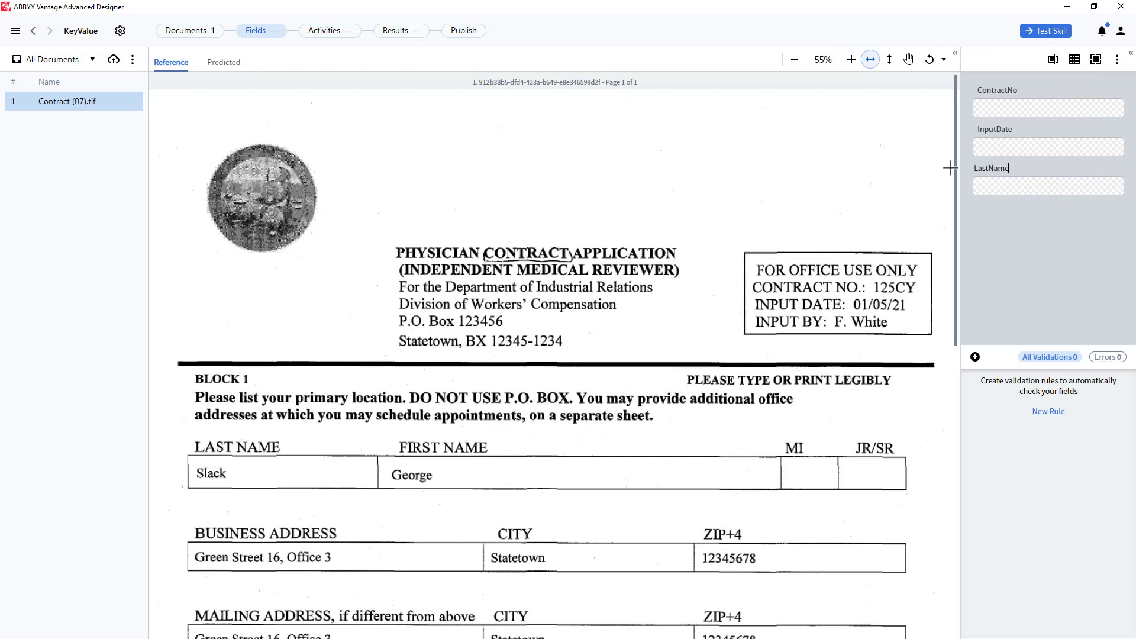
{"action": "key", "text": "Return"}
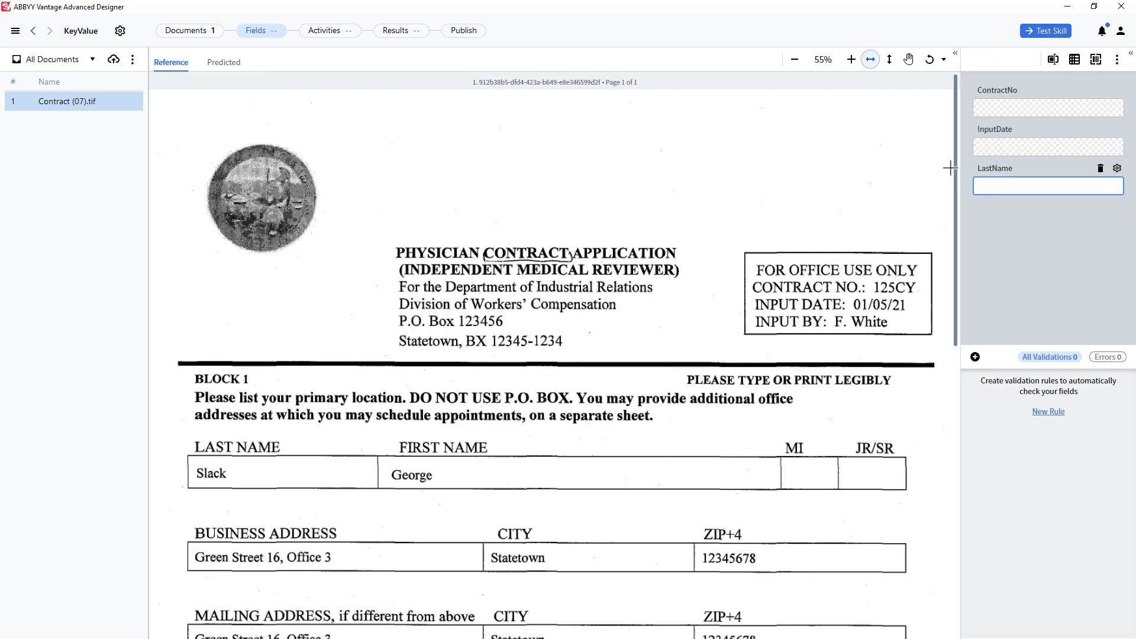
Add an Extraction Rules activity between Start and Finish, and open Contract (07).tif in its activity editor
{"action": "left_click", "coordinate": [327, 32]}
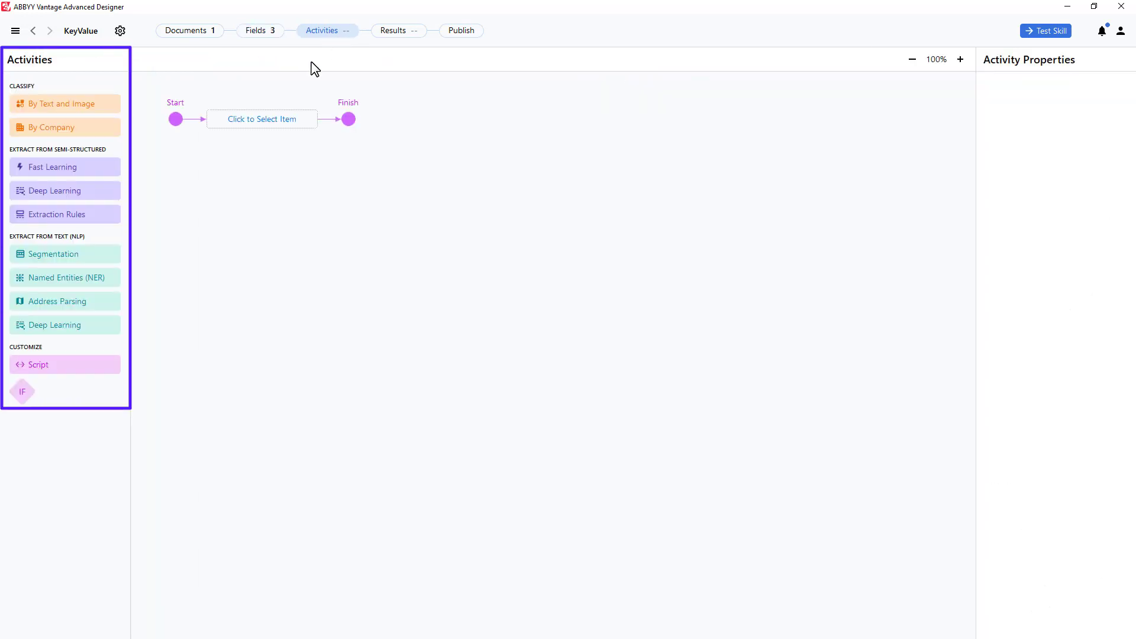
{"action": "left_click", "coordinate": [98, 216]}
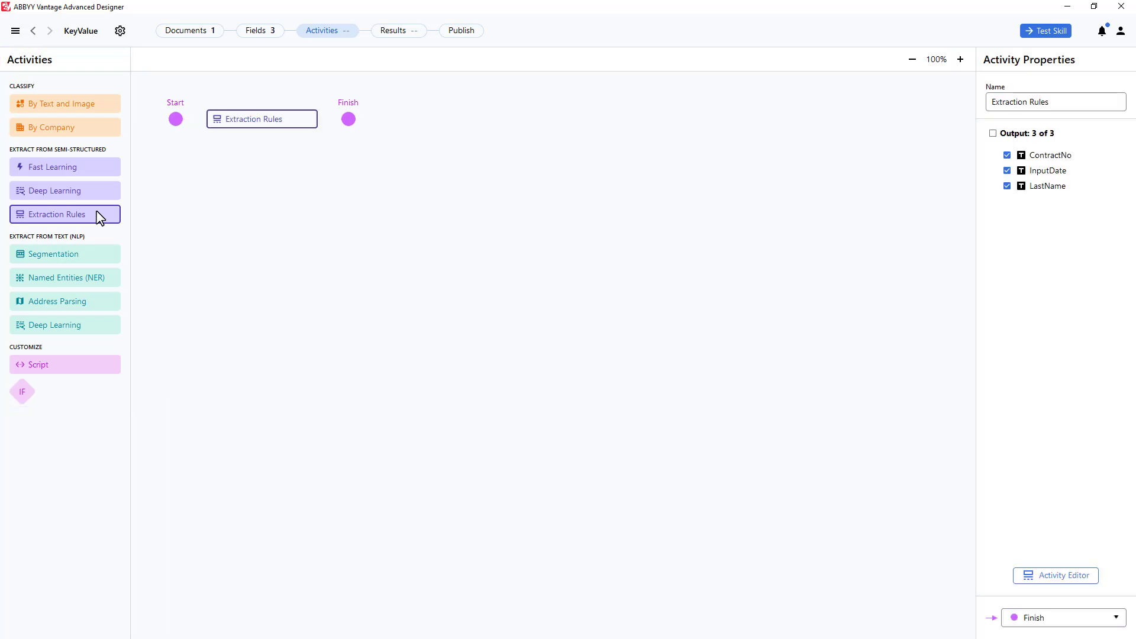
{"action": "left_click", "coordinate": [285, 120]}
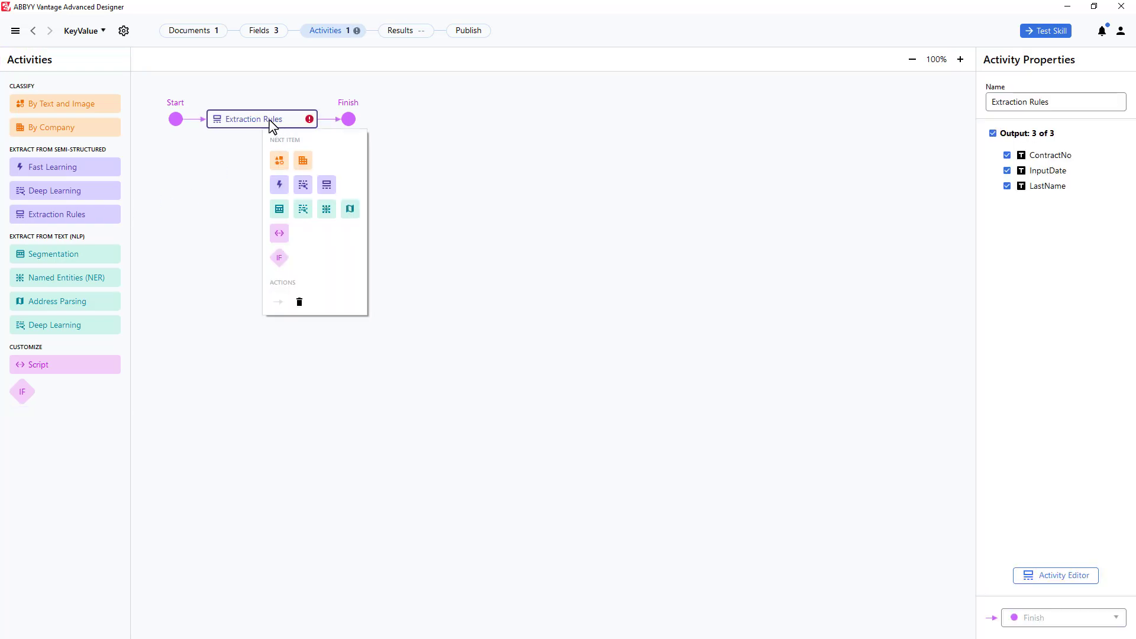
{"action": "left_click", "coordinate": [1050, 581]}
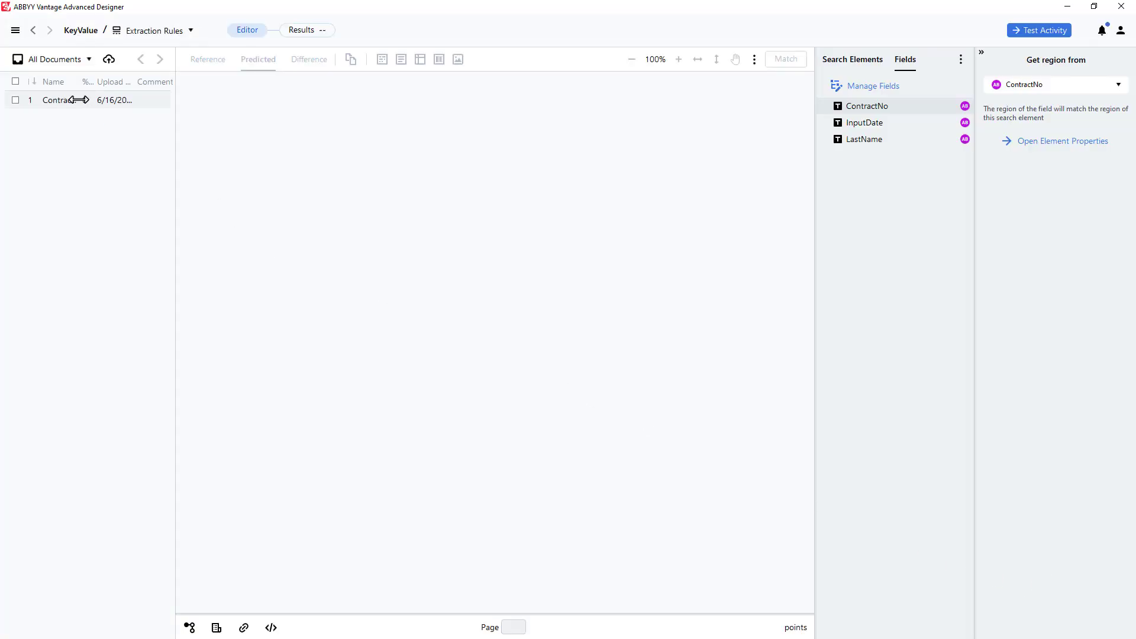
{"action": "left_click", "coordinate": [51, 100]}
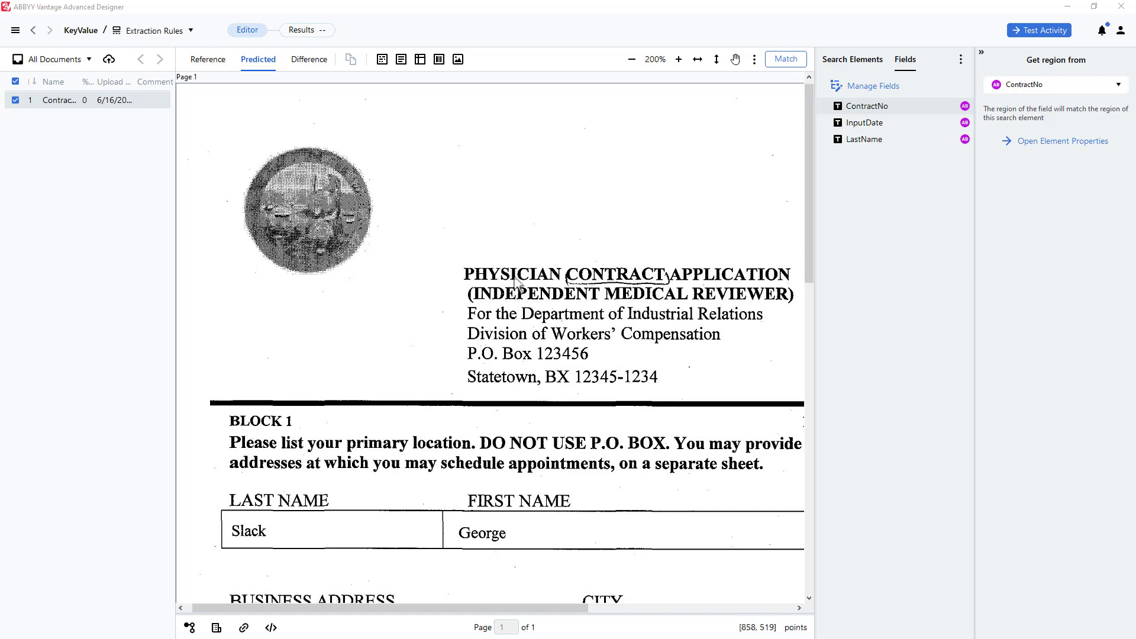
Disable the LastName and InputDate fields in the Extraction Rules activity
{"action": "left_click", "coordinate": [870, 109]}
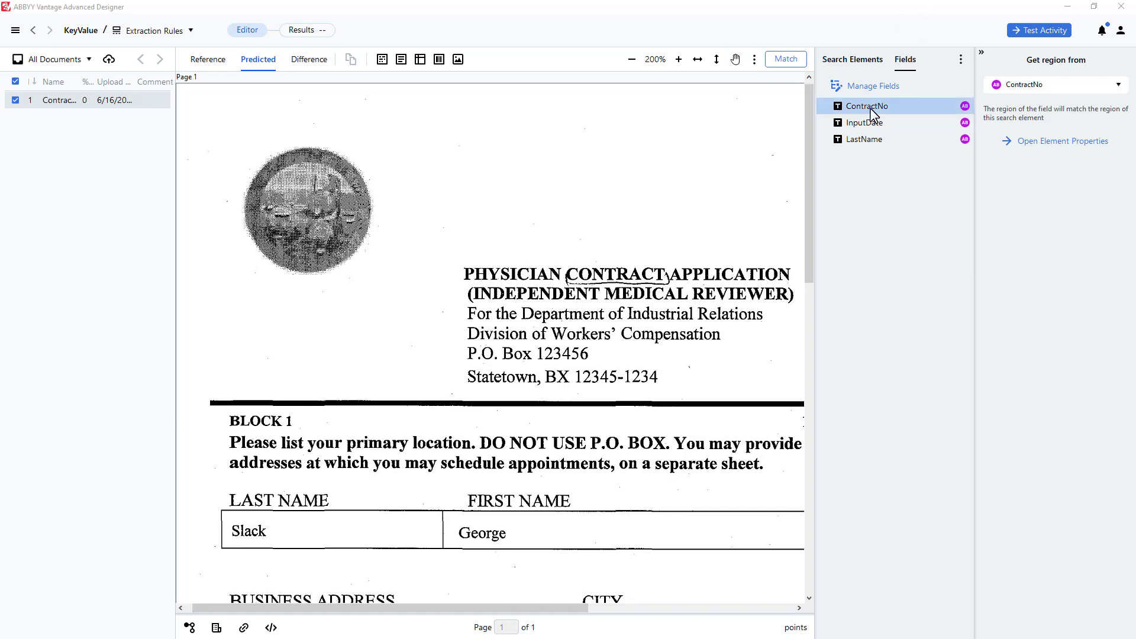
{"action": "right_click", "coordinate": [870, 141]}
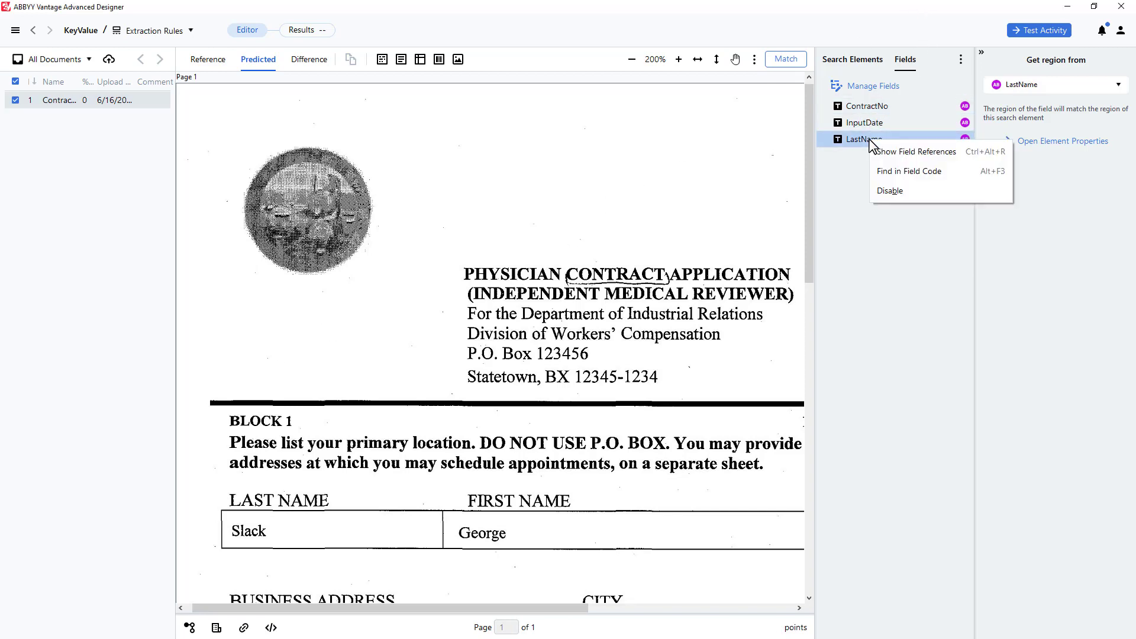
{"action": "left_click", "coordinate": [890, 191]}
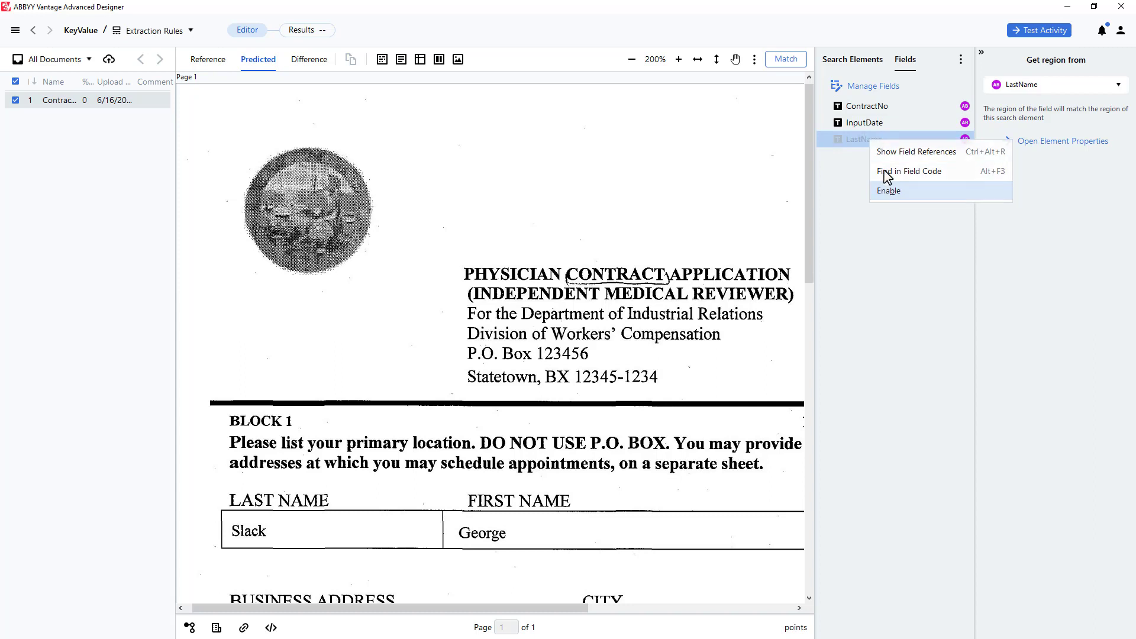
{"action": "right_click", "coordinate": [872, 125]}
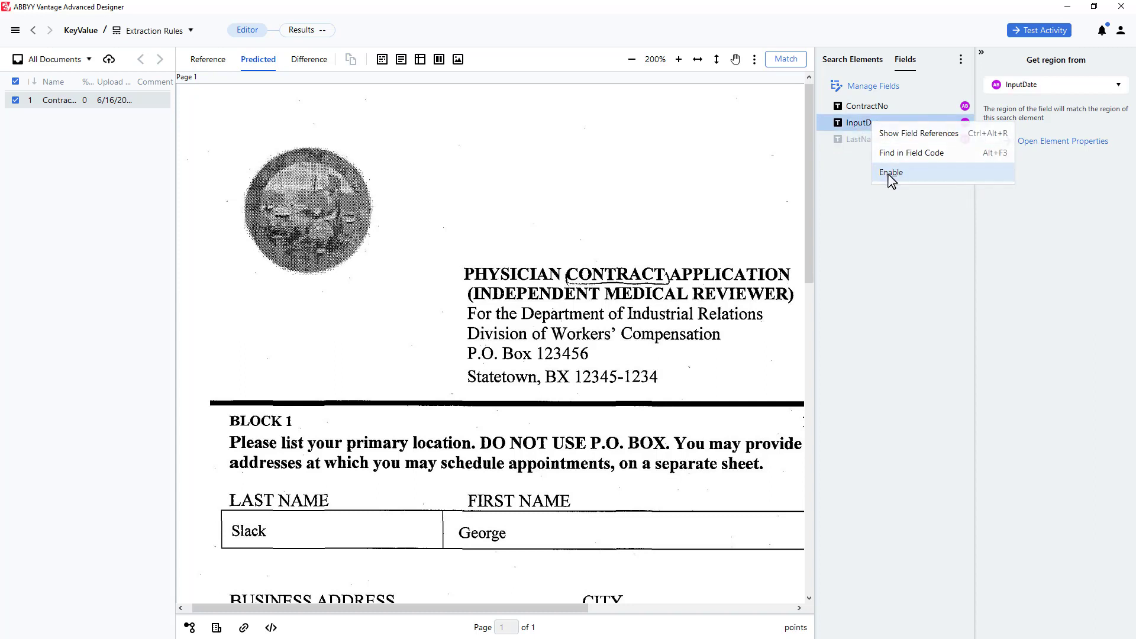
{"action": "left_click", "coordinate": [891, 174]}
Delete the ContractNo, InputDate and LastName character string search elements
{"action": "left_click", "coordinate": [868, 62]}
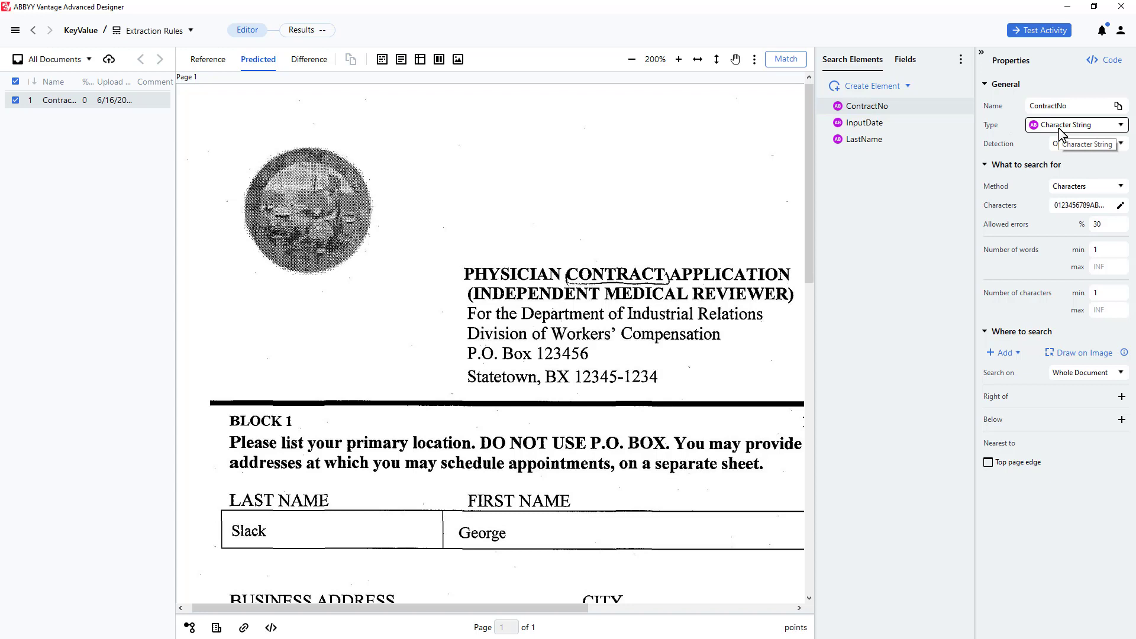
{"action": "right_click", "coordinate": [879, 108]}
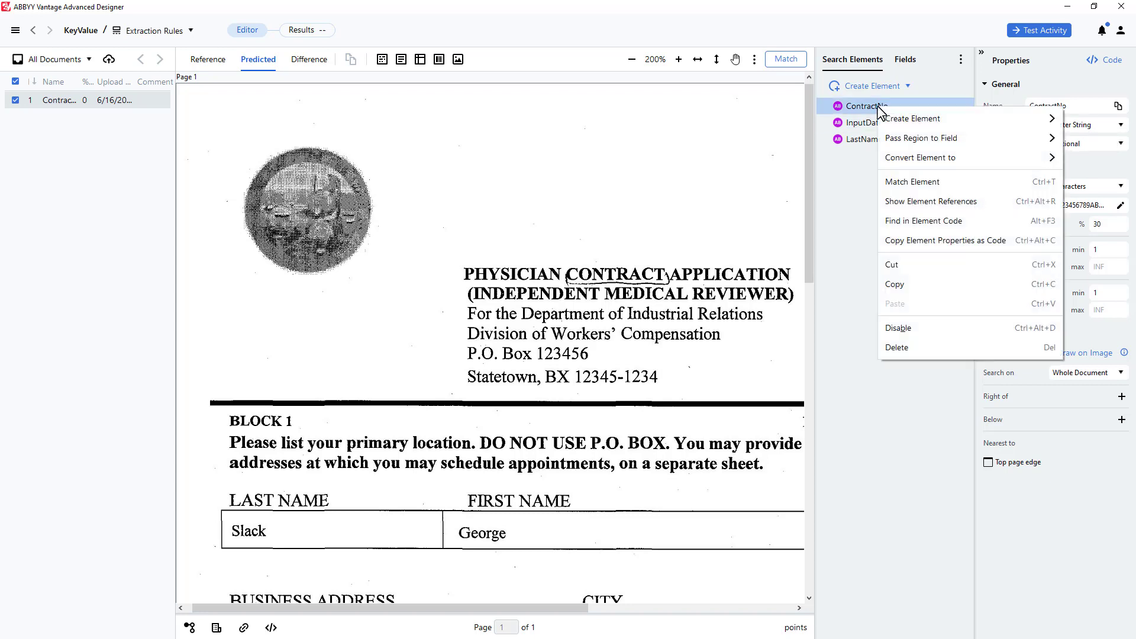
{"action": "mouse_move", "coordinate": [917, 158]}
{"action": "right_click", "coordinate": [855, 112]}
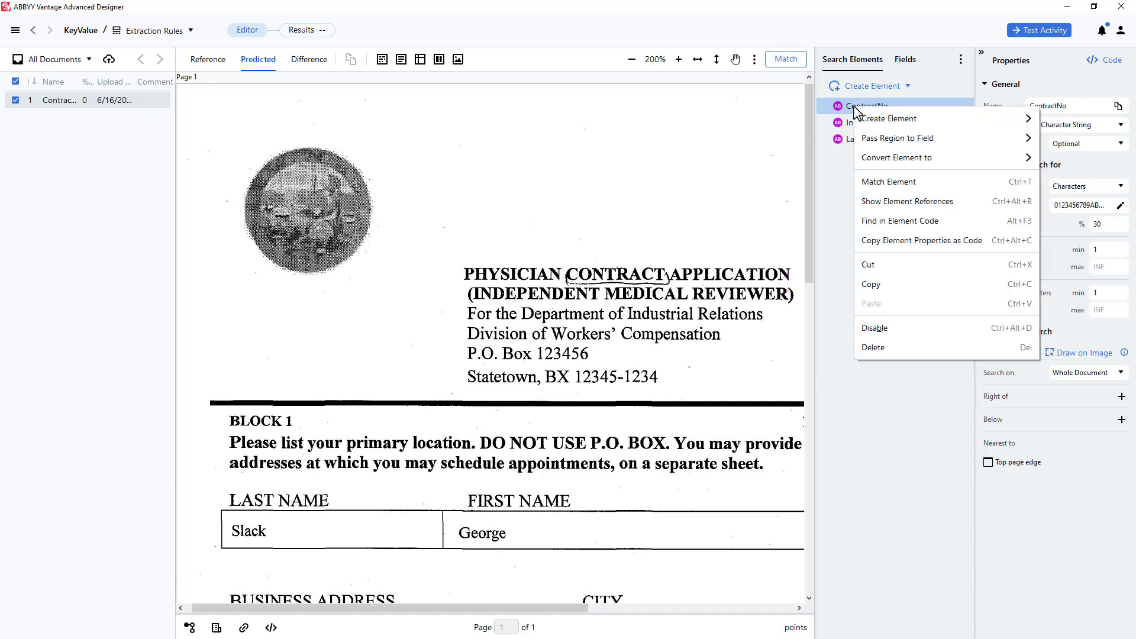
{"action": "left_click", "coordinate": [877, 354]}
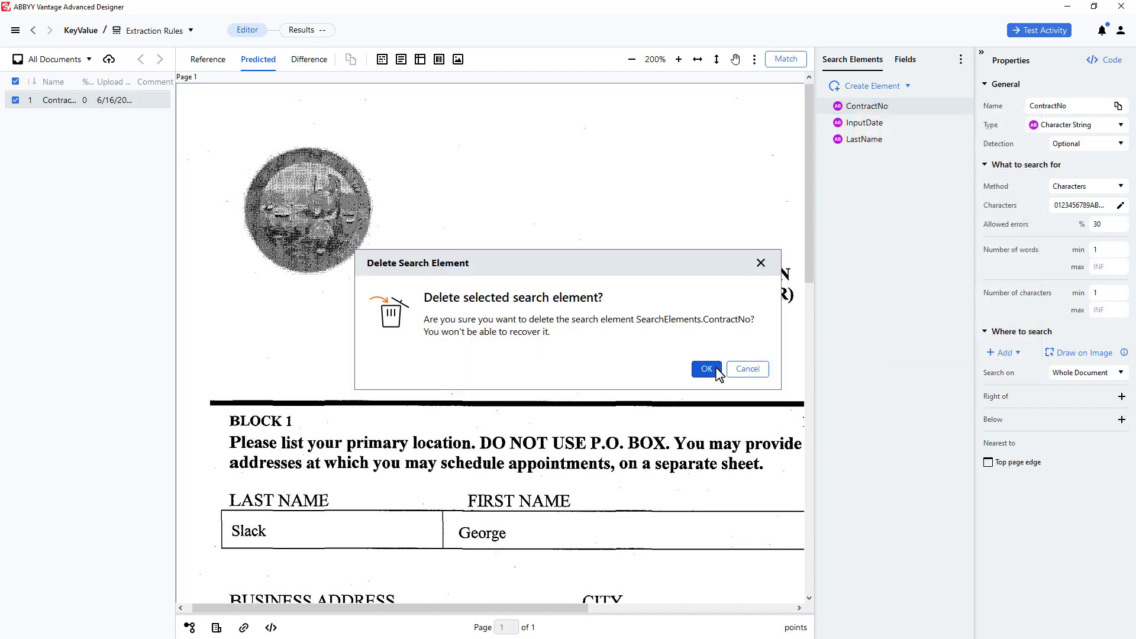
{"action": "left_click", "coordinate": [709, 370]}
{"action": "right_click", "coordinate": [863, 107]}
{"action": "left_click", "coordinate": [881, 348]}
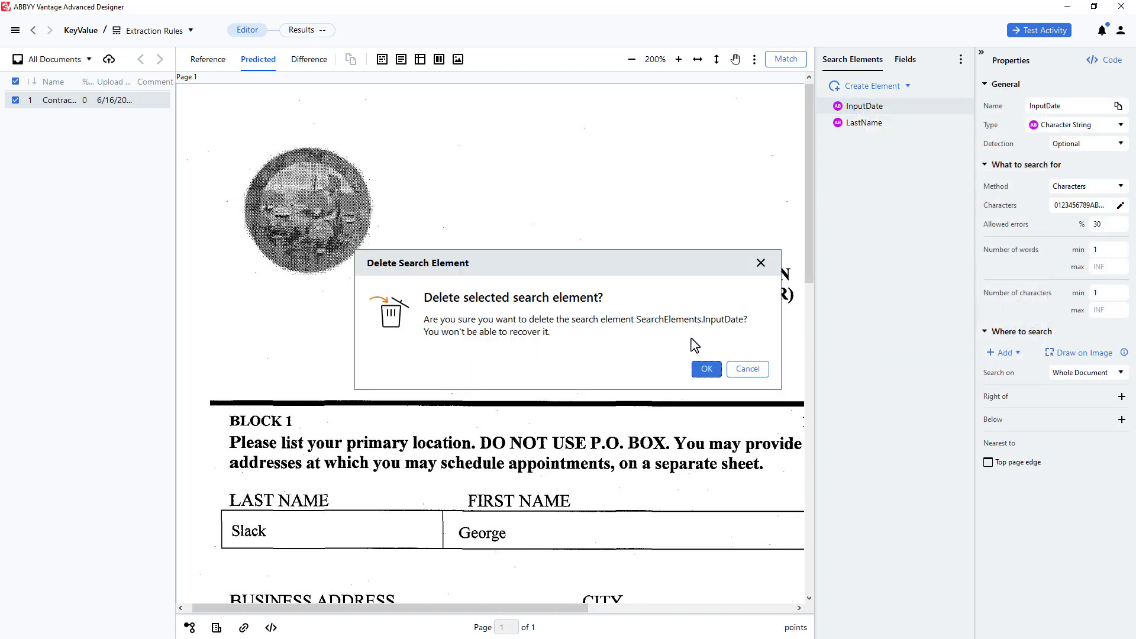
{"action": "left_click", "coordinate": [705, 368]}
{"action": "right_click", "coordinate": [852, 109]}
{"action": "left_click", "coordinate": [878, 349]}
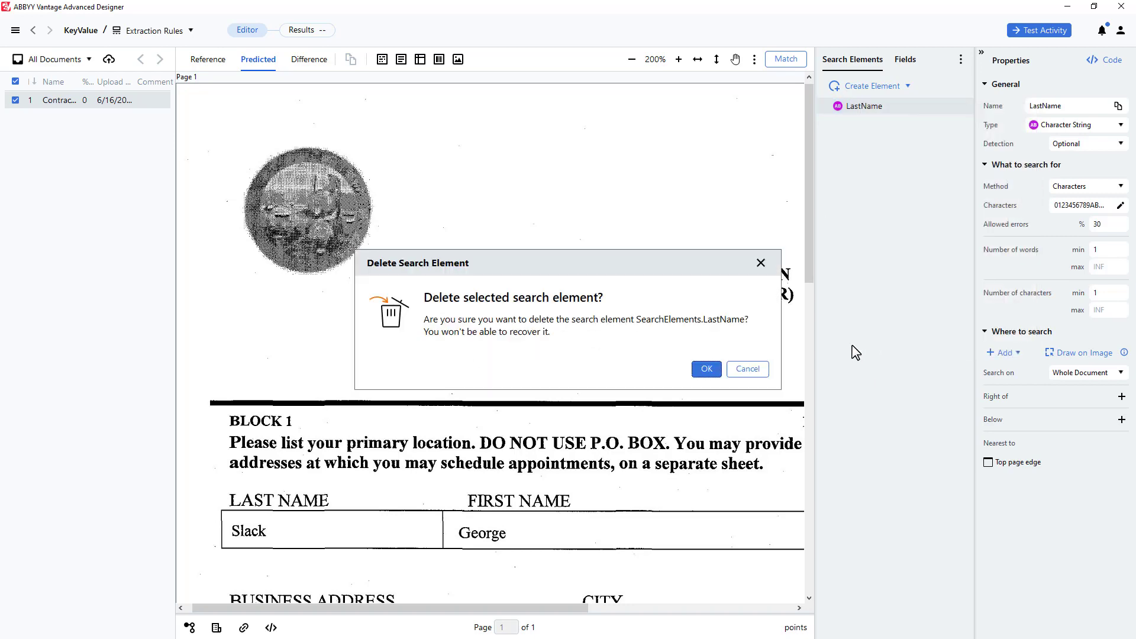
{"action": "left_click", "coordinate": [705, 370]}
Create a Key value search element and name it ContractNo
{"action": "left_click_drag", "start_coordinate": [377, 615], "coordinate": [609, 615]}
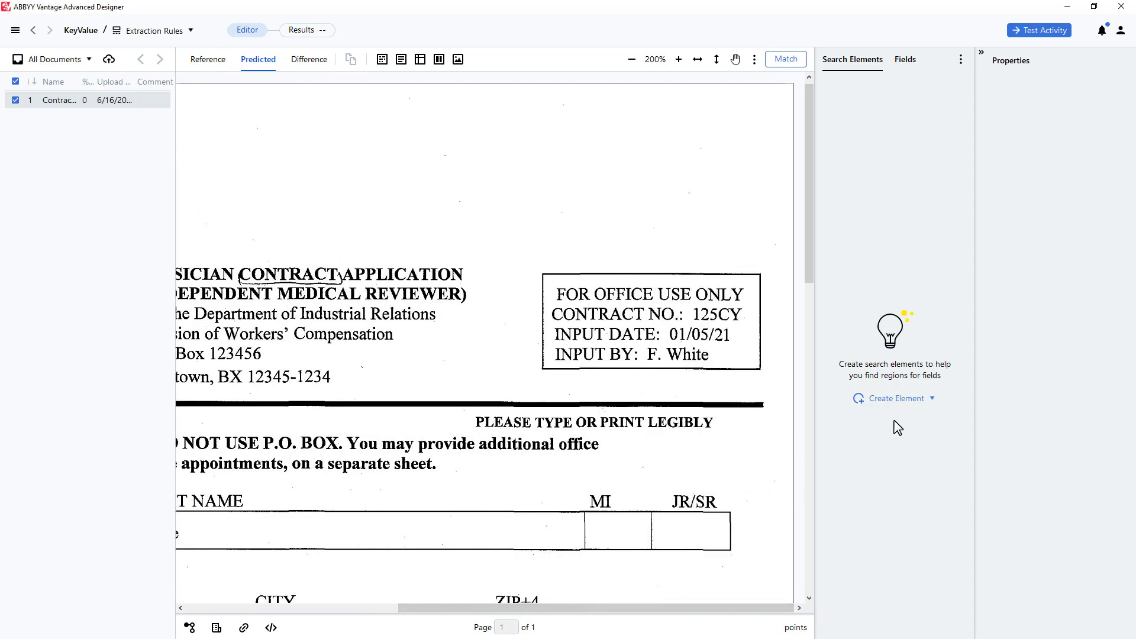
{"action": "left_click", "coordinate": [931, 399]}
{"action": "left_click", "coordinate": [890, 472]}
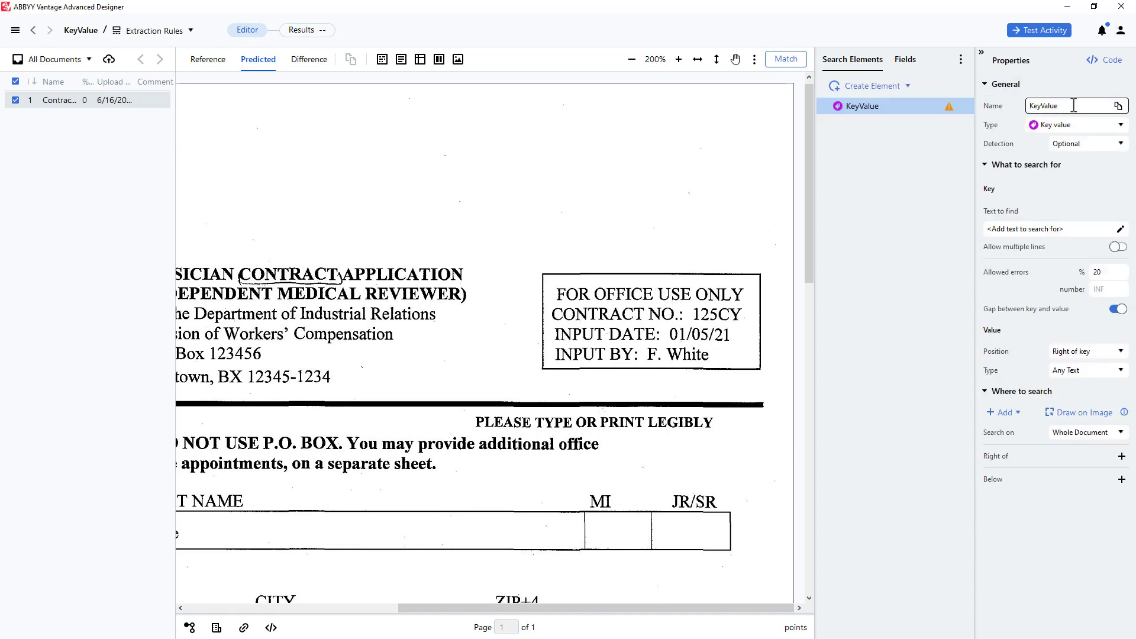
{"action": "type", "text": "ContractNo"}
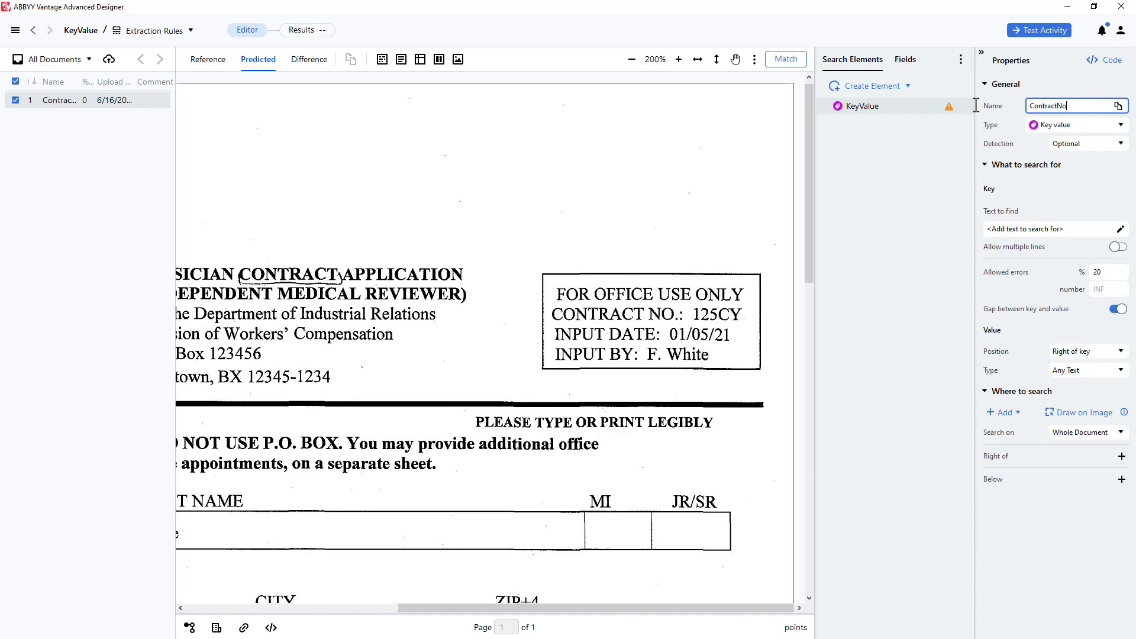
{"action": "key", "text": "Return"}
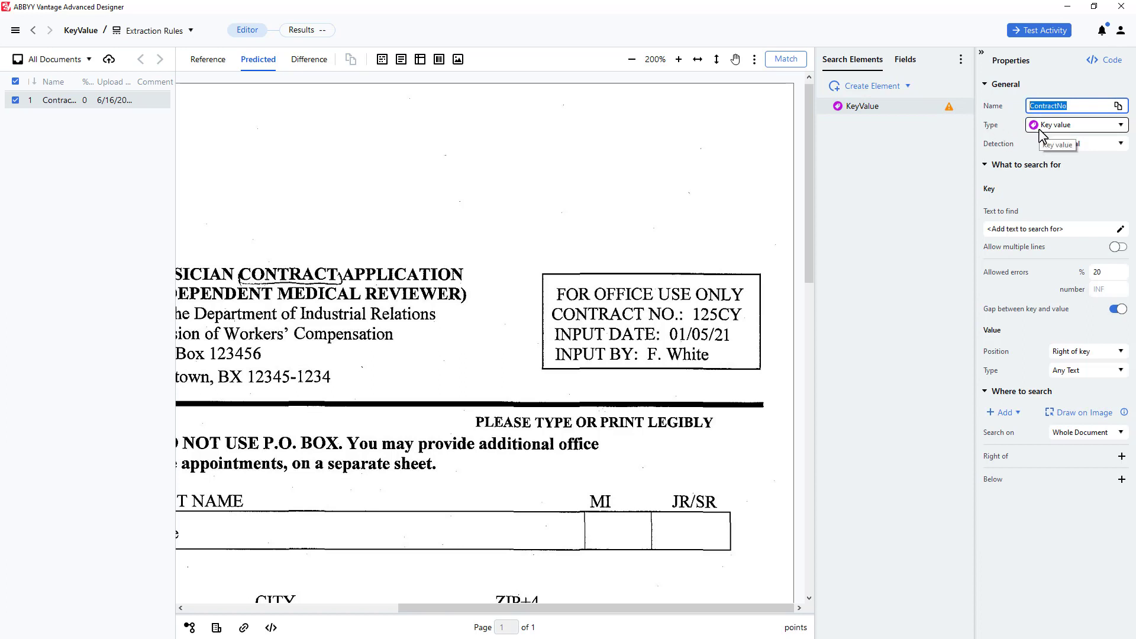
Set the ContractNo element's key text to find to "ContractNo.:"
{"action": "left_click", "coordinate": [1028, 233]}
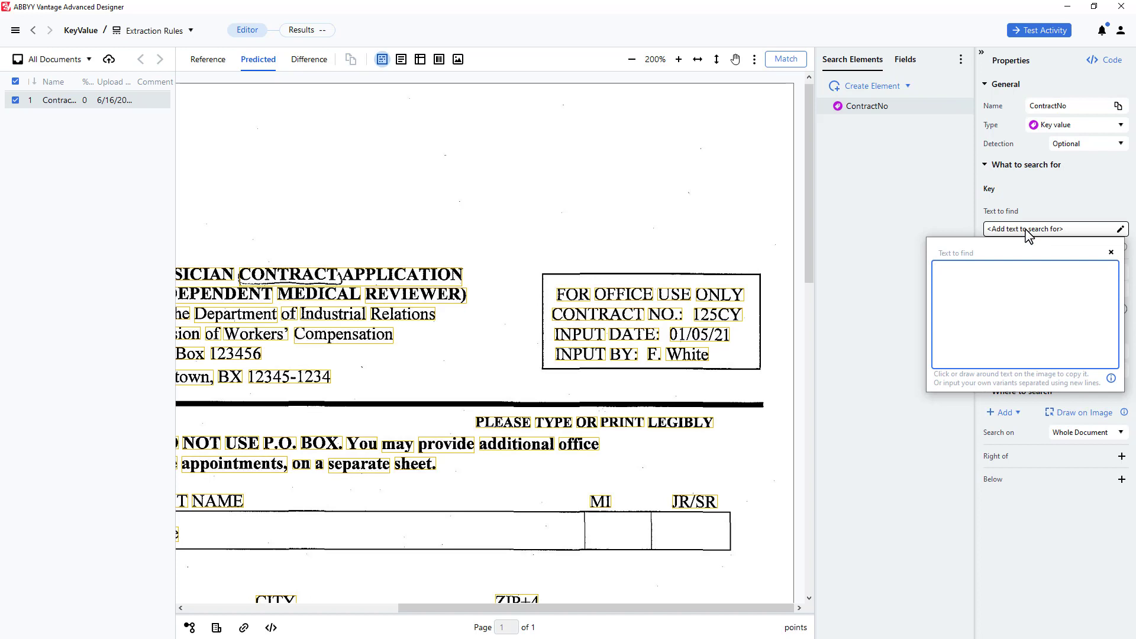
{"action": "type", "text": "ContractNo"}
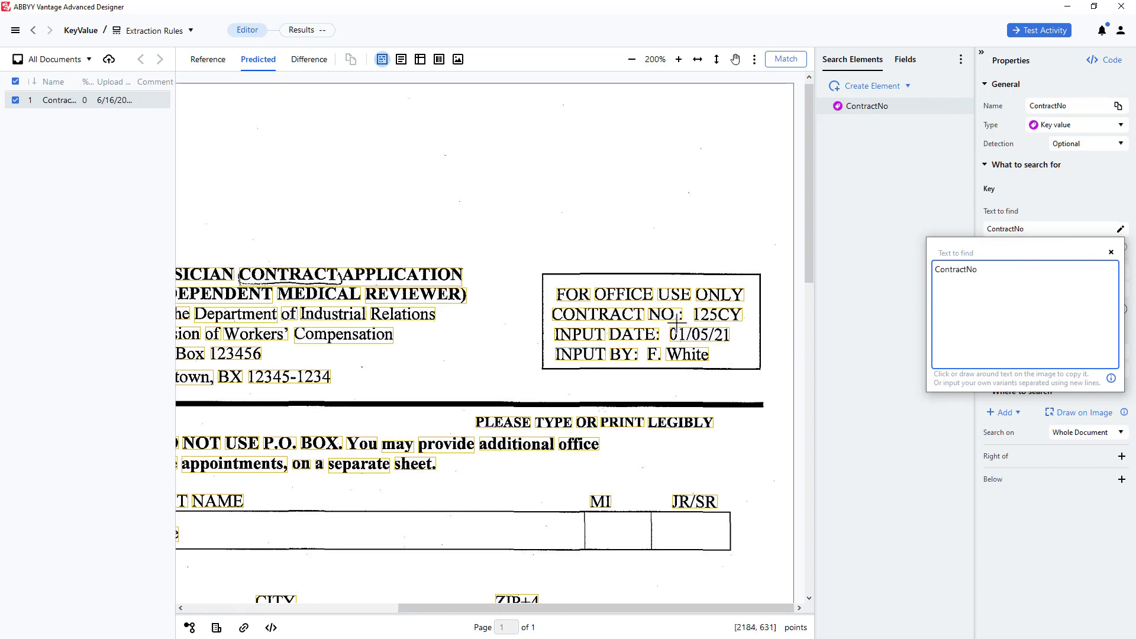
{"action": "type", "text": ".:"}
{"action": "left_click", "coordinate": [1110, 252]}
Turn off the gap between key and value for ContractNo, with the value positioned Right of key and its type as Any Text
{"action": "left_click", "coordinate": [1116, 309]}
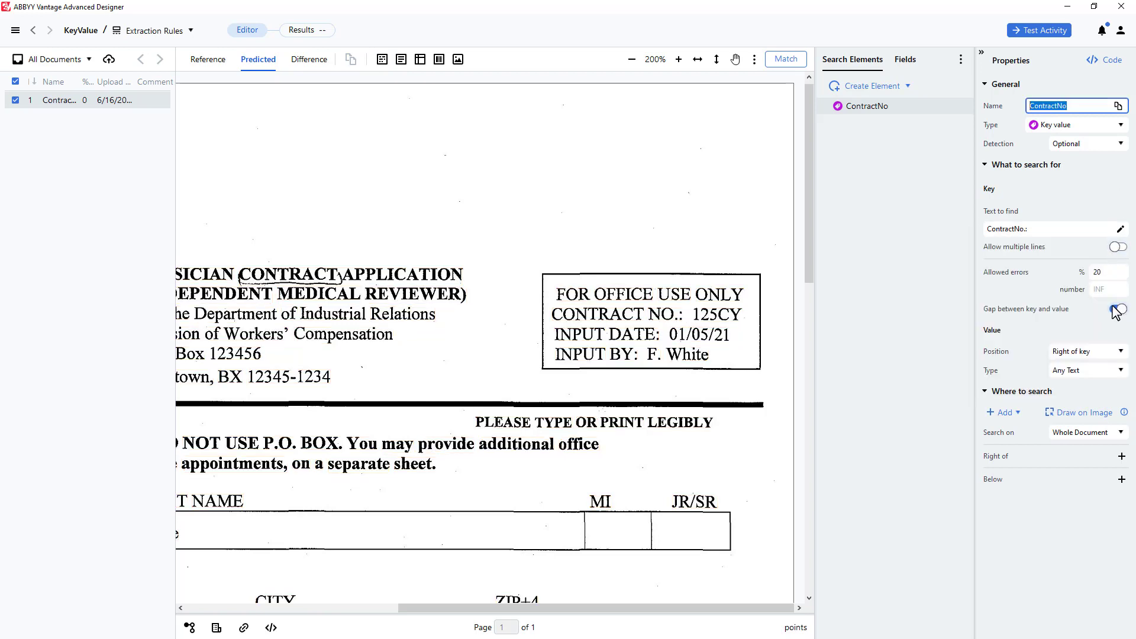
{"action": "left_click", "coordinate": [1121, 353]}
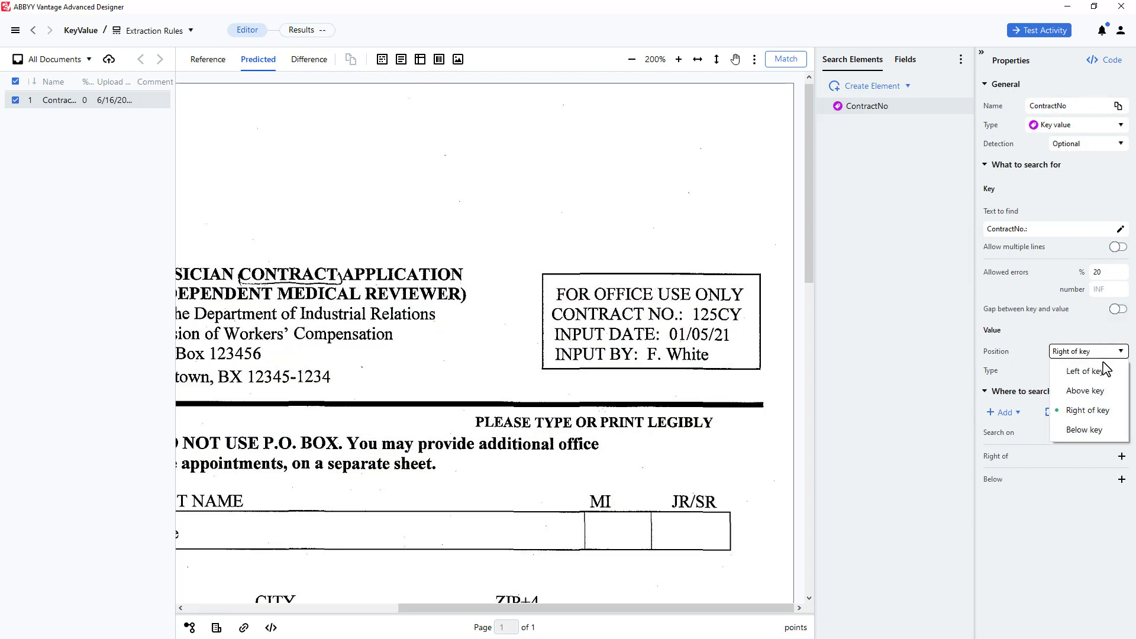
{"action": "left_click", "coordinate": [1091, 410]}
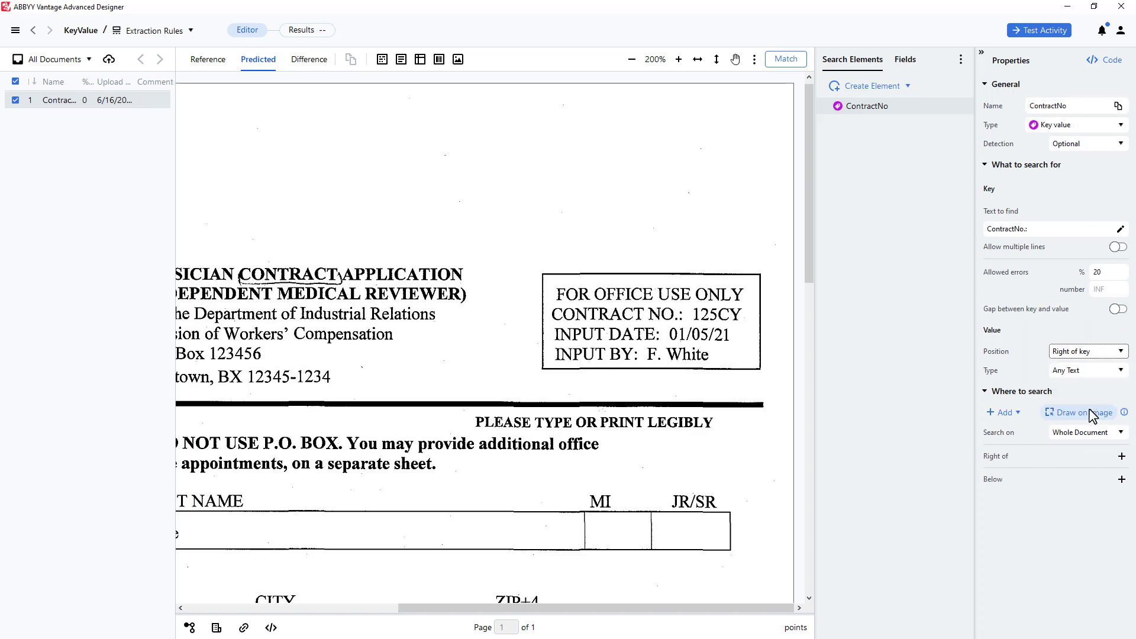
{"action": "left_click", "coordinate": [1121, 371]}
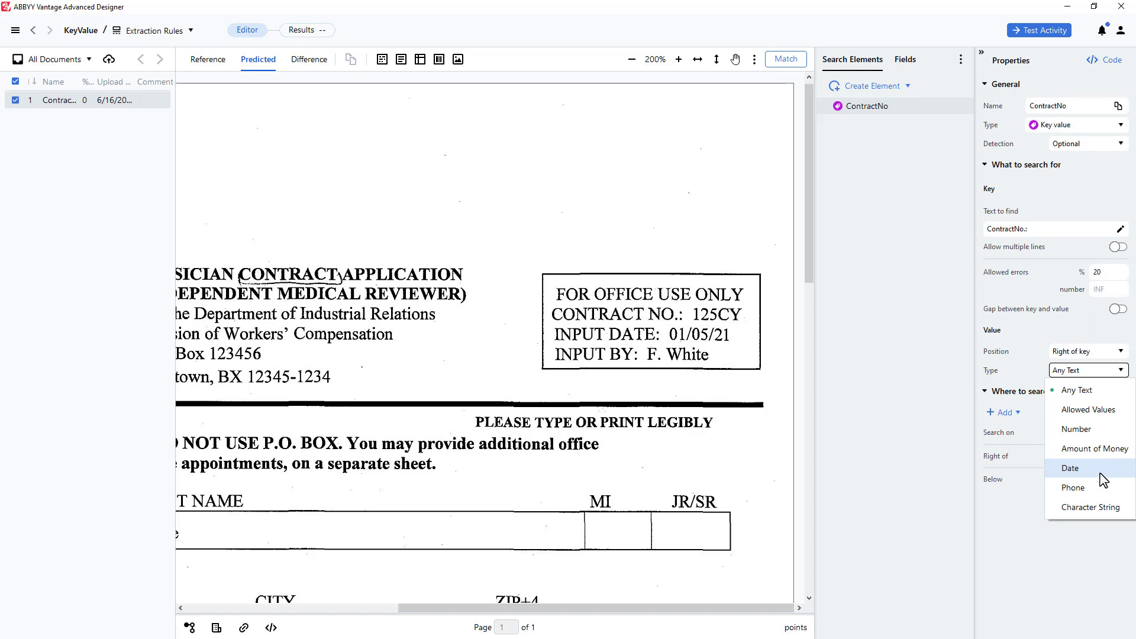
{"action": "left_click", "coordinate": [1084, 392]}
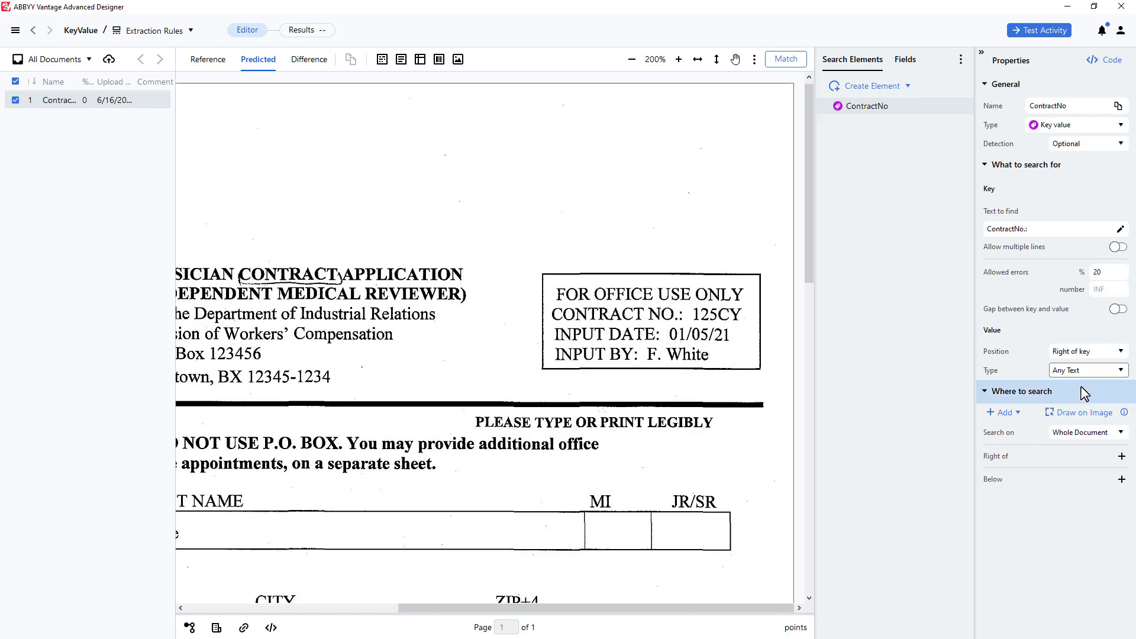
Match the rules against the document and inspect the ContractNo hypothesis, including its Label and Field parts
{"action": "left_click", "coordinate": [786, 59]}
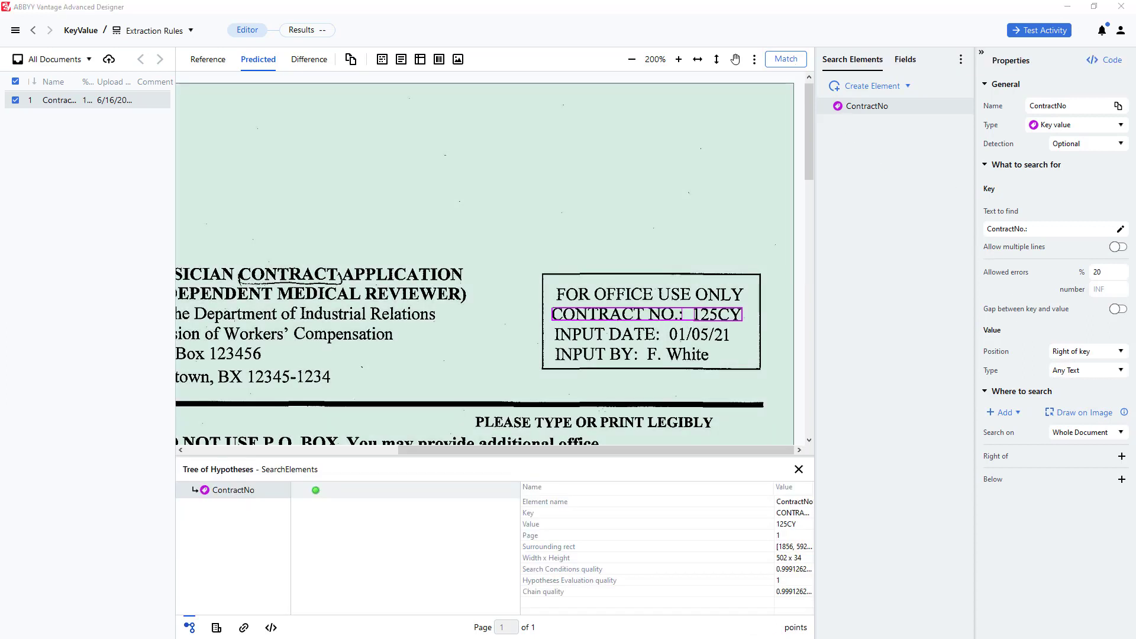
{"action": "left_click", "coordinate": [316, 496]}
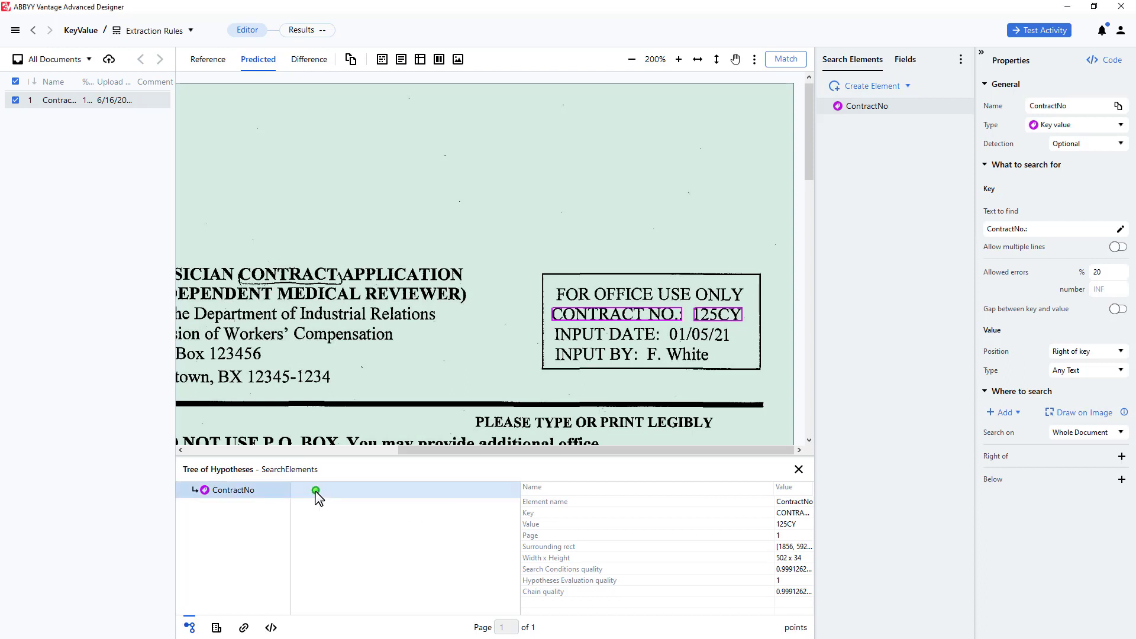
{"action": "double_click", "coordinate": [315, 493]}
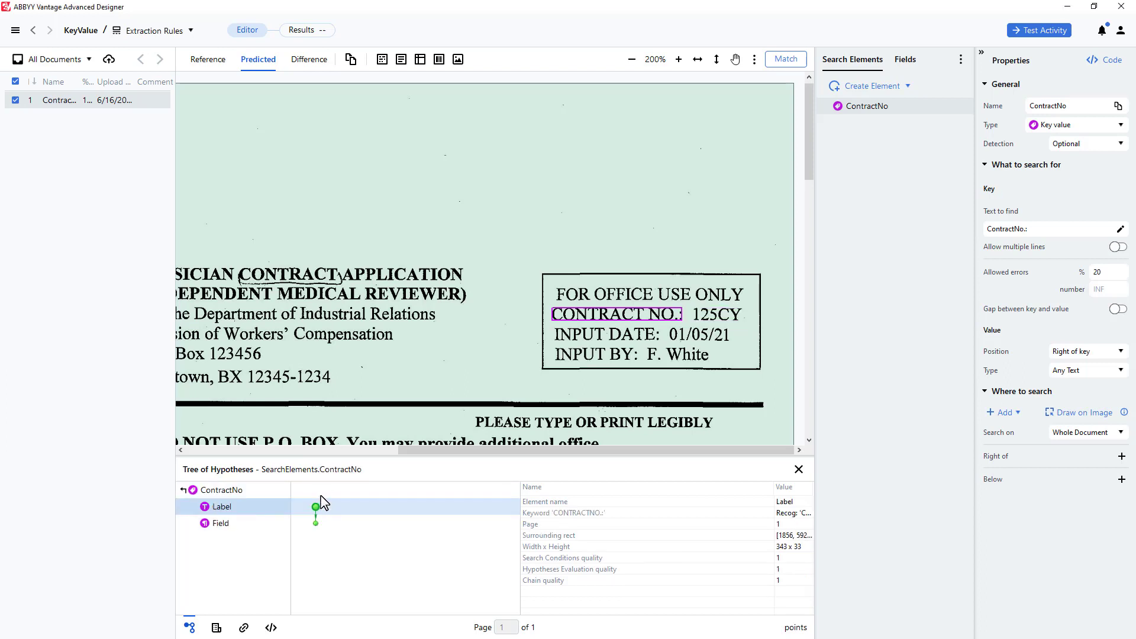
{"action": "mouse_move", "coordinate": [316, 507]}
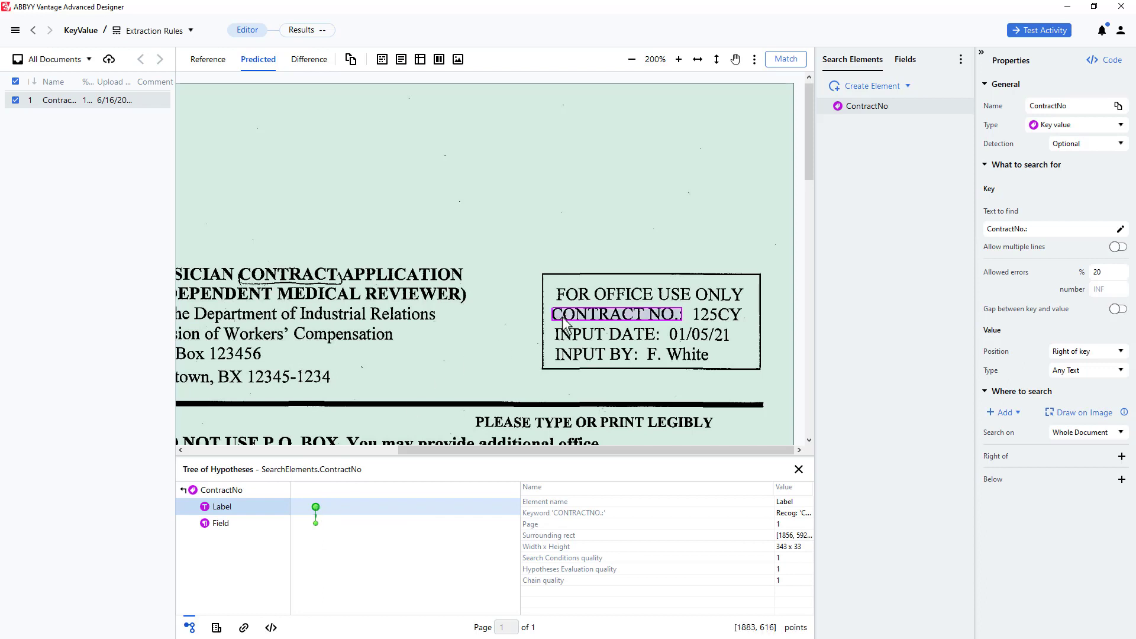
{"action": "left_click", "coordinate": [316, 523]}
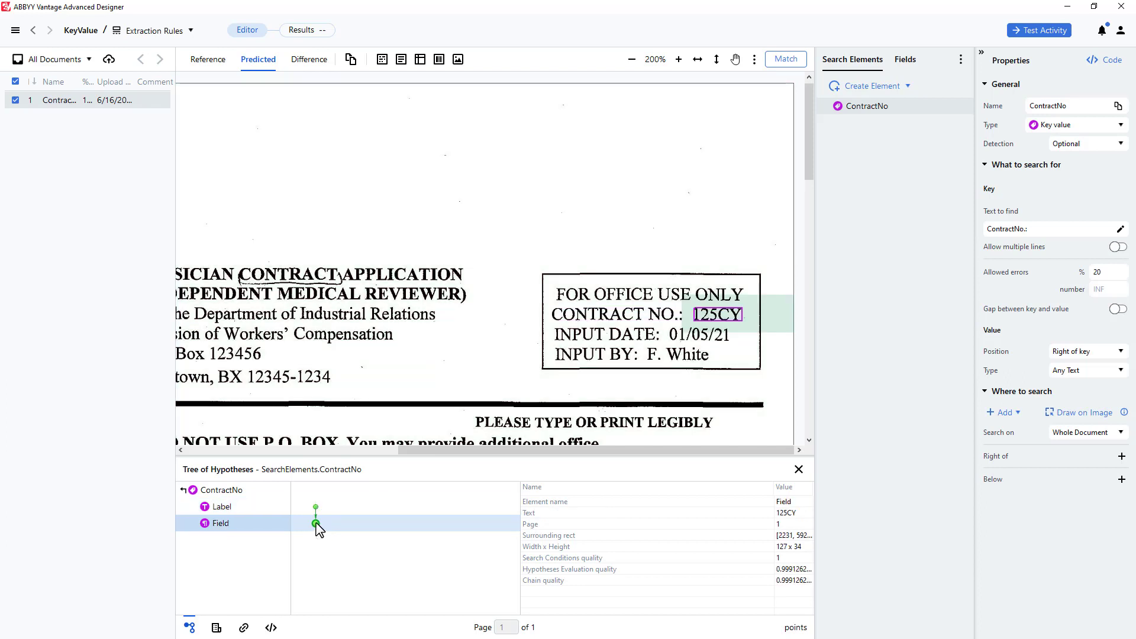
{"action": "left_click", "coordinate": [315, 507]}
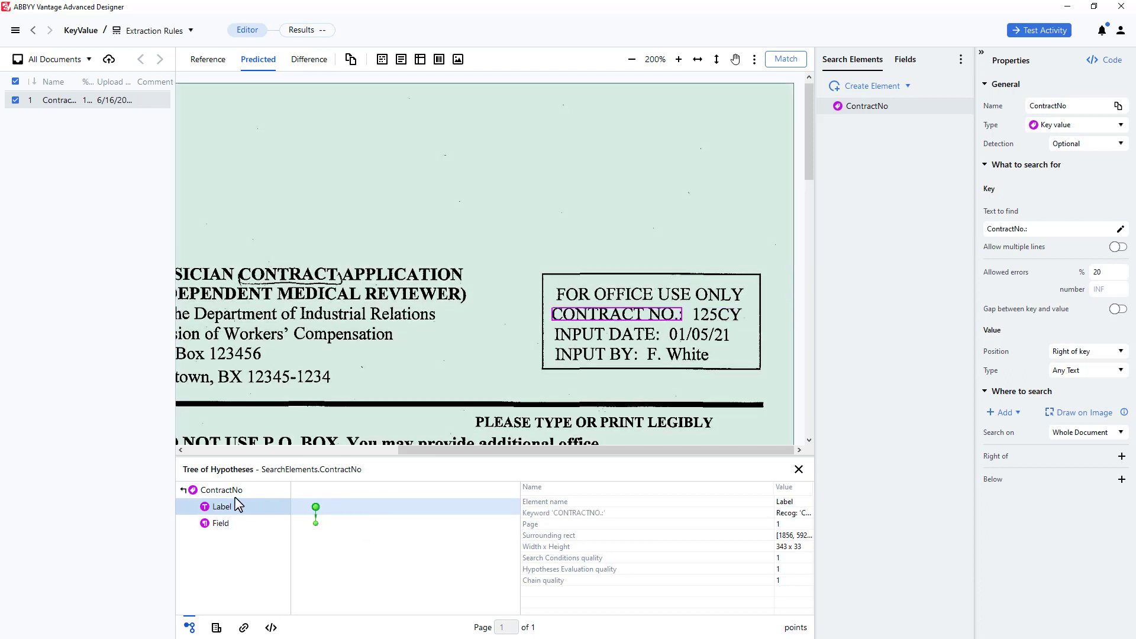
{"action": "left_click", "coordinate": [183, 491]}
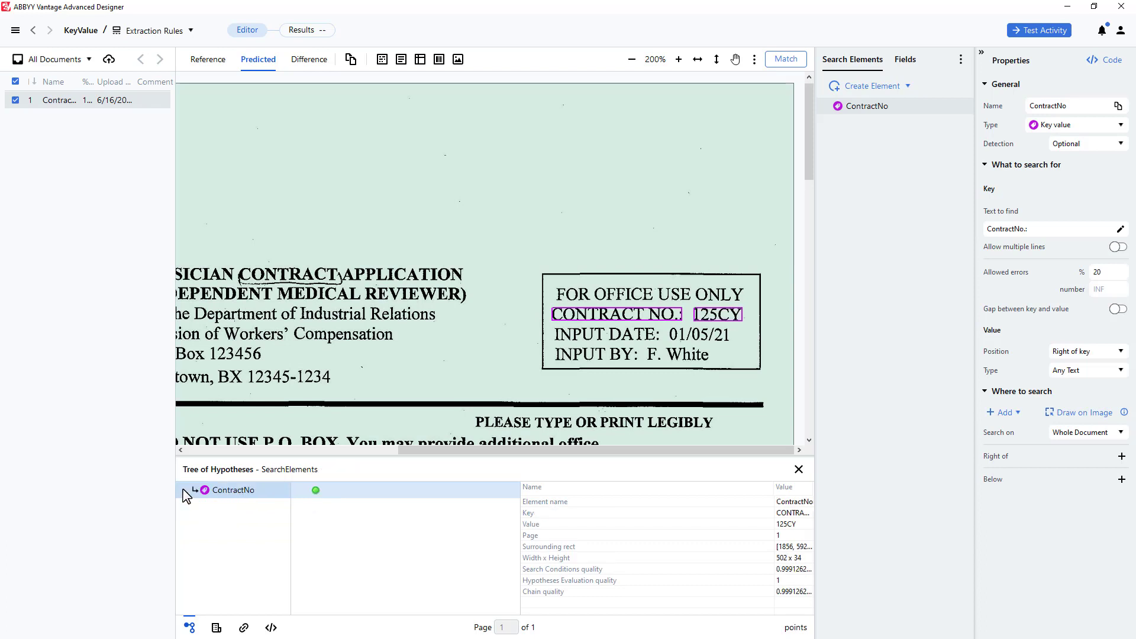
Create a second Key value search element and name it LastName
{"action": "left_click", "coordinate": [909, 85]}
{"action": "left_click", "coordinate": [855, 223]}
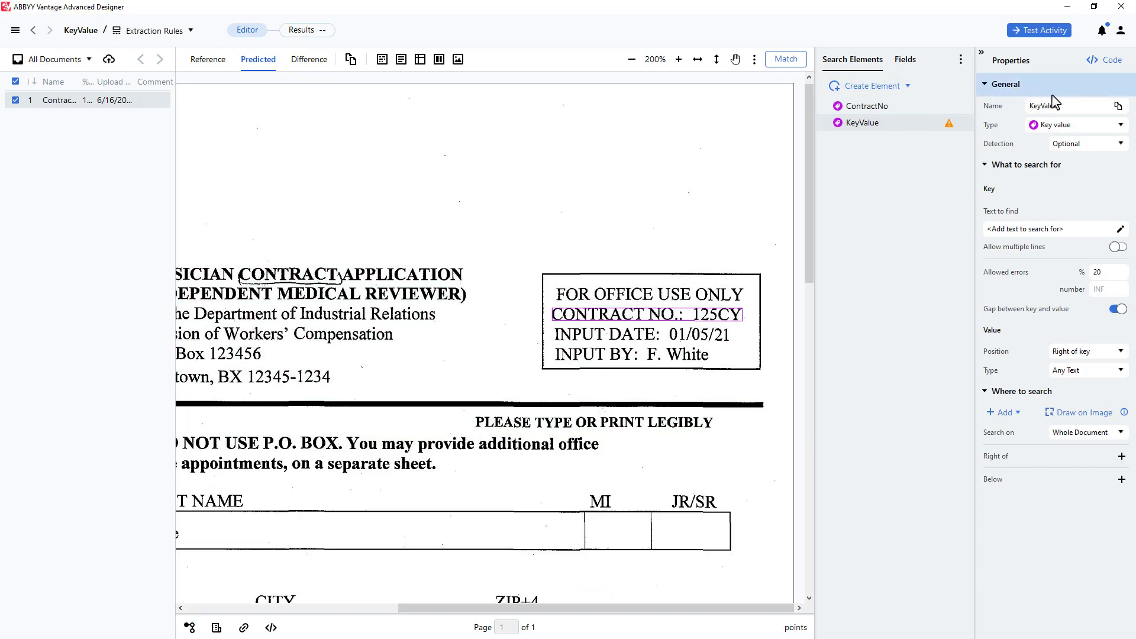
{"action": "double_click", "coordinate": [1053, 101]}
{"action": "type", "text": "LastName"}
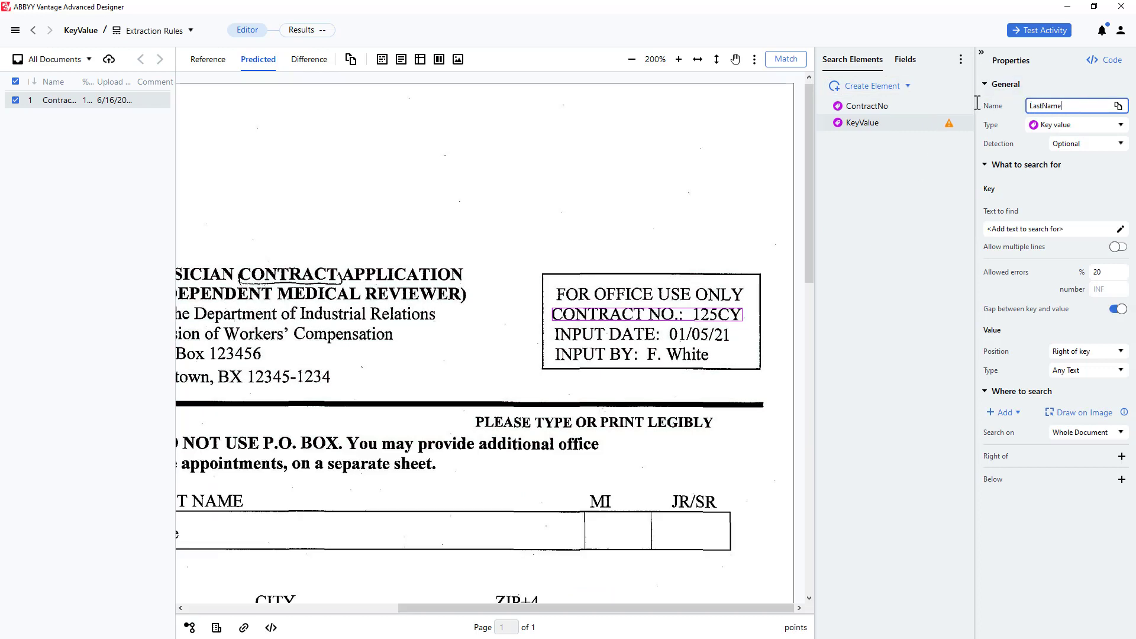
Set the LastName element's key text to find to "LastName", checking it against the label on the form
{"action": "key", "text": "ctrl+a"}
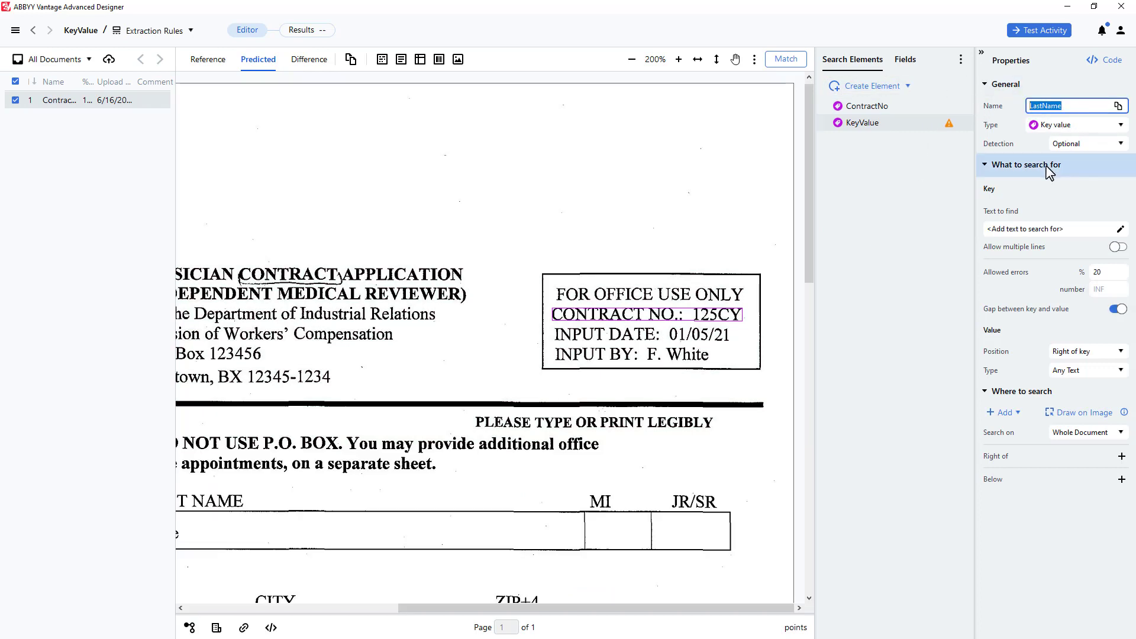
{"action": "left_click", "coordinate": [1047, 232]}
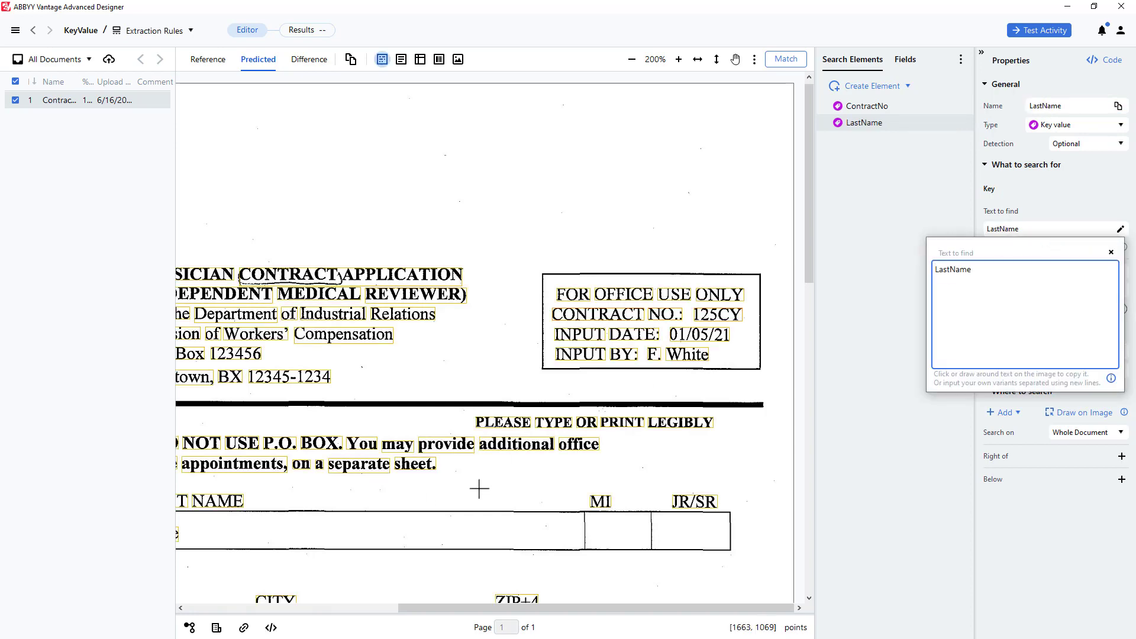
{"action": "left_click_drag", "start_coordinate": [487, 608], "coordinate": [258, 612]}
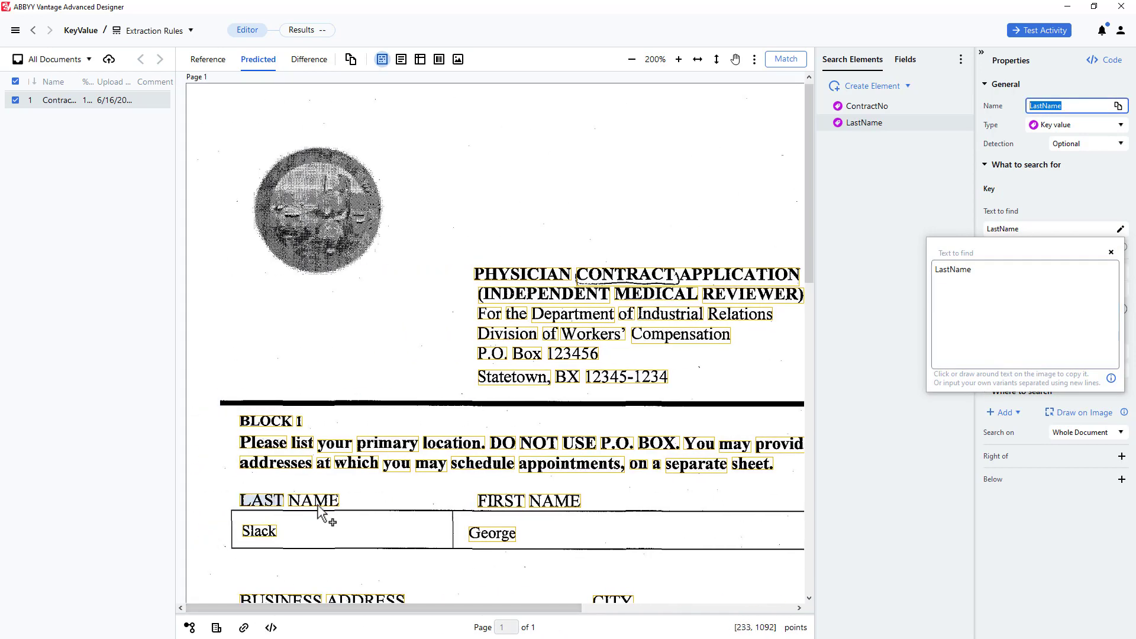
{"action": "left_click", "coordinate": [1110, 253]}
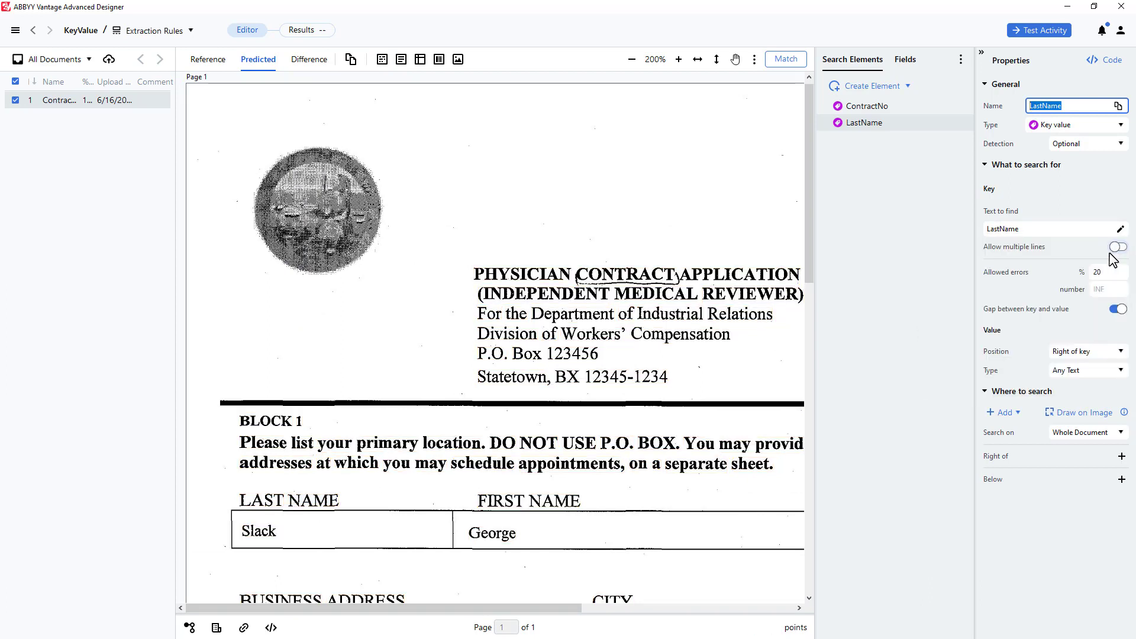
Turn off the gap between key and value for LastName and set the value position to Below key
{"action": "left_click", "coordinate": [1113, 310]}
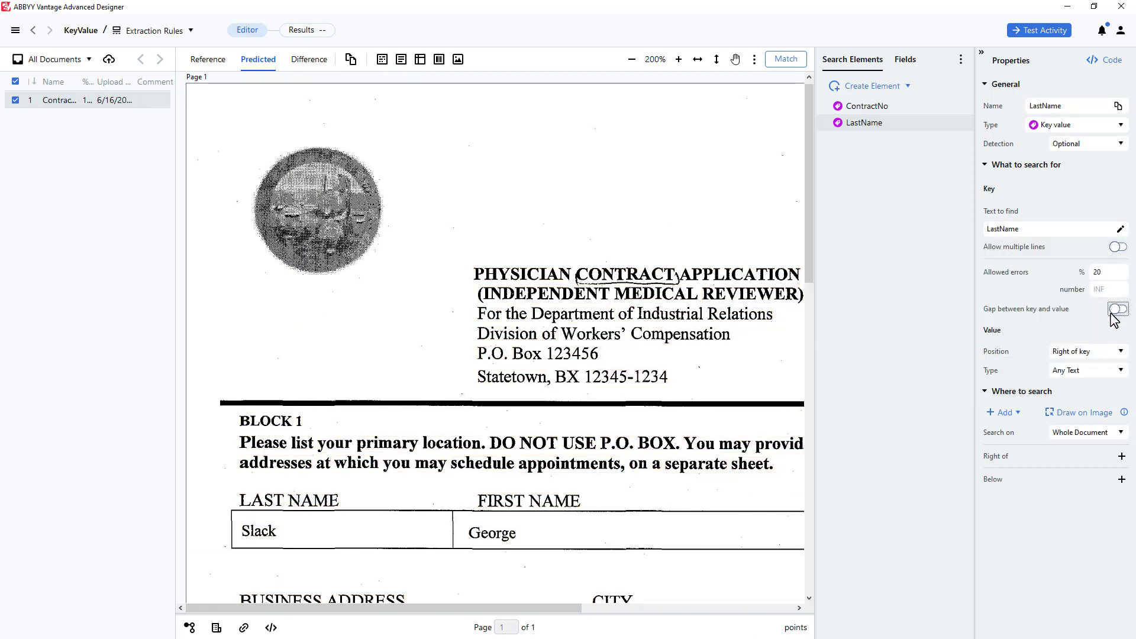
{"action": "left_click", "coordinate": [1121, 352]}
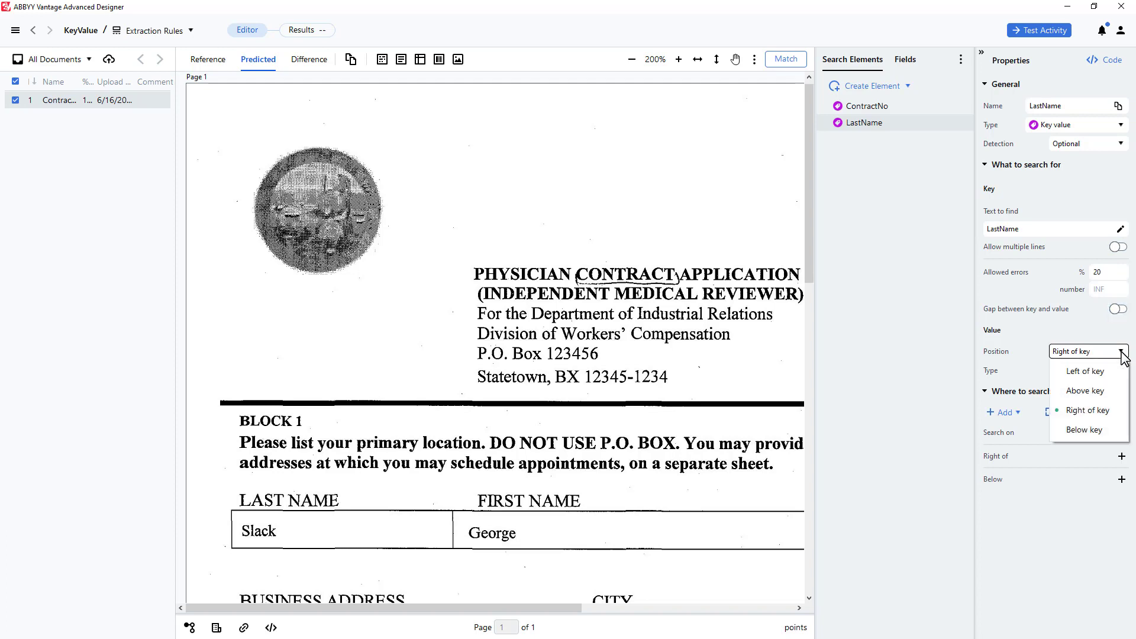
{"action": "left_click", "coordinate": [1078, 431]}
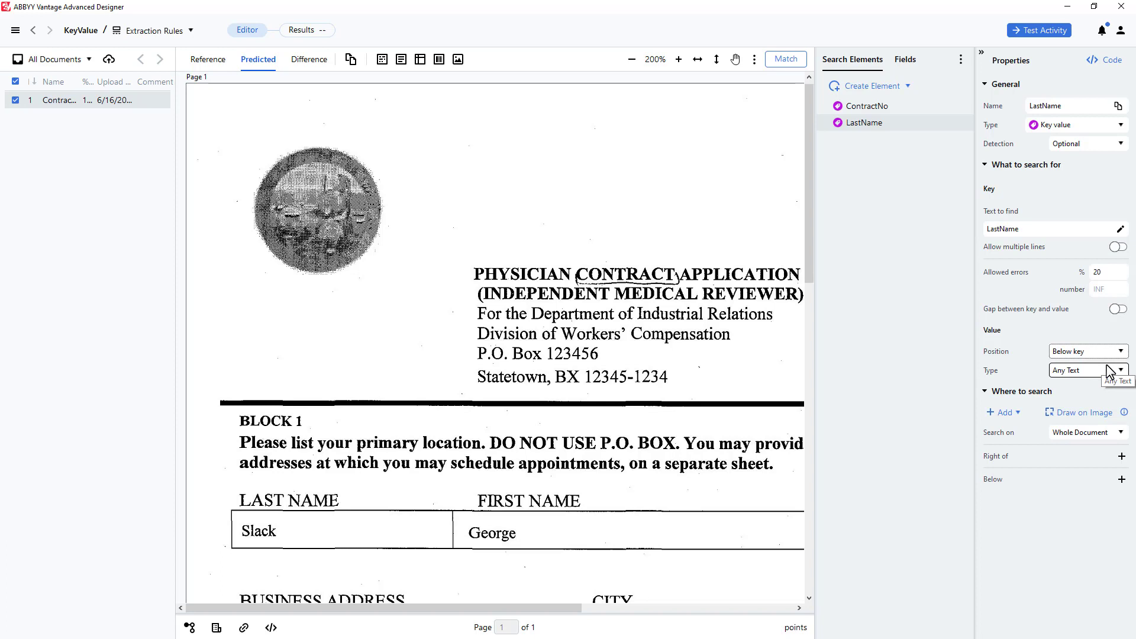
Match the document again and inspect the ContractNo and LastName hypotheses, including LastName's Label and Field parts
{"action": "left_click", "coordinate": [786, 59]}
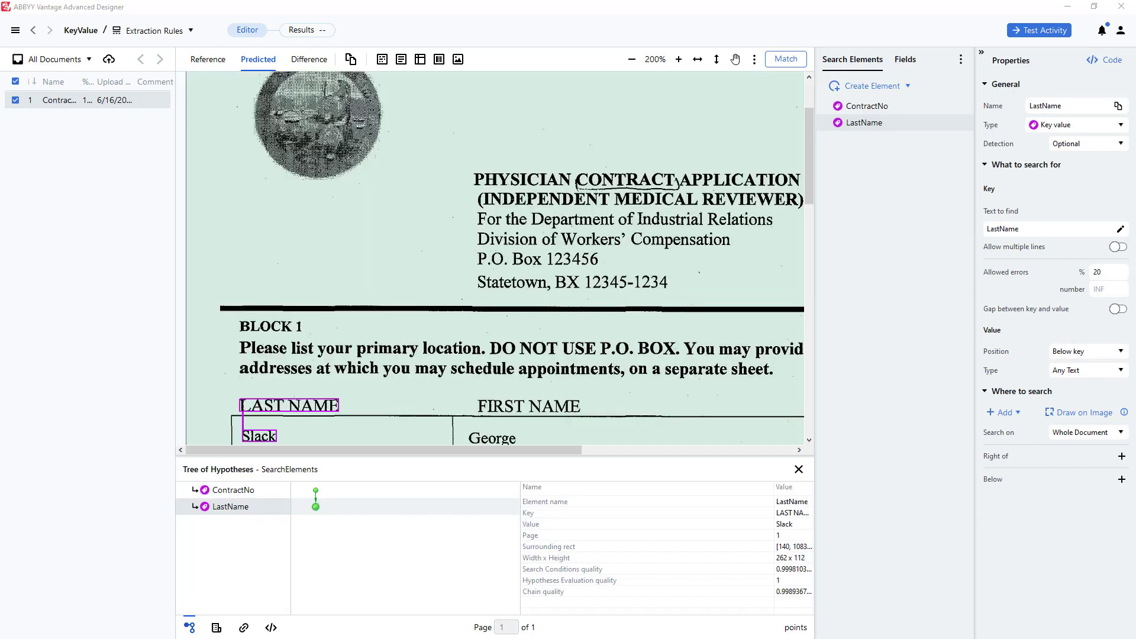
{"action": "left_click", "coordinate": [316, 491]}
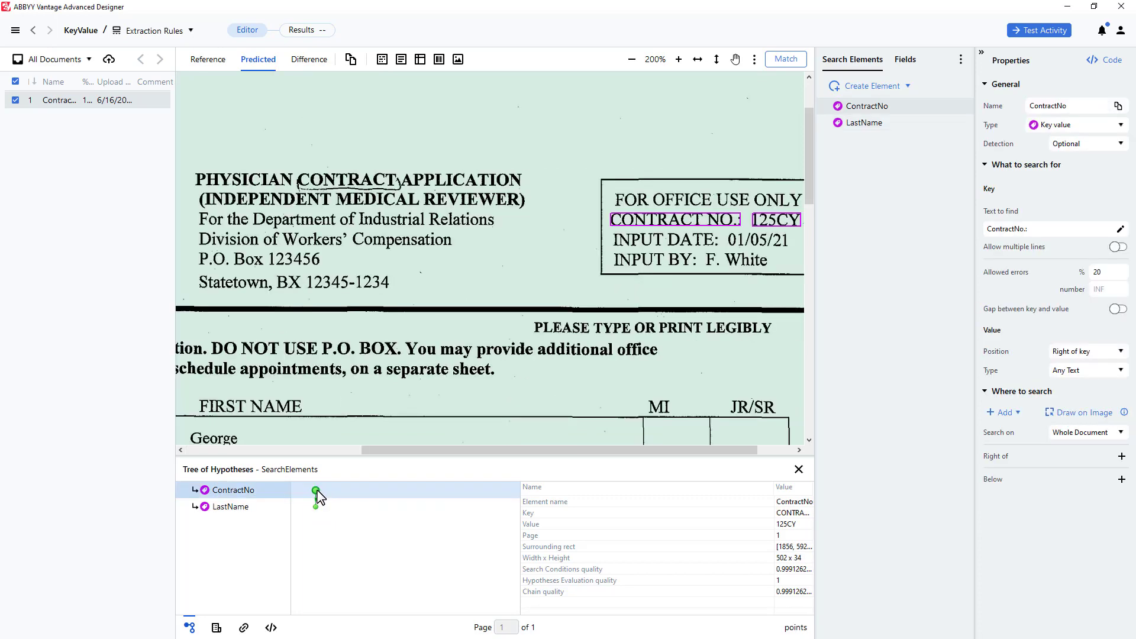
{"action": "mouse_move", "coordinate": [316, 507]}
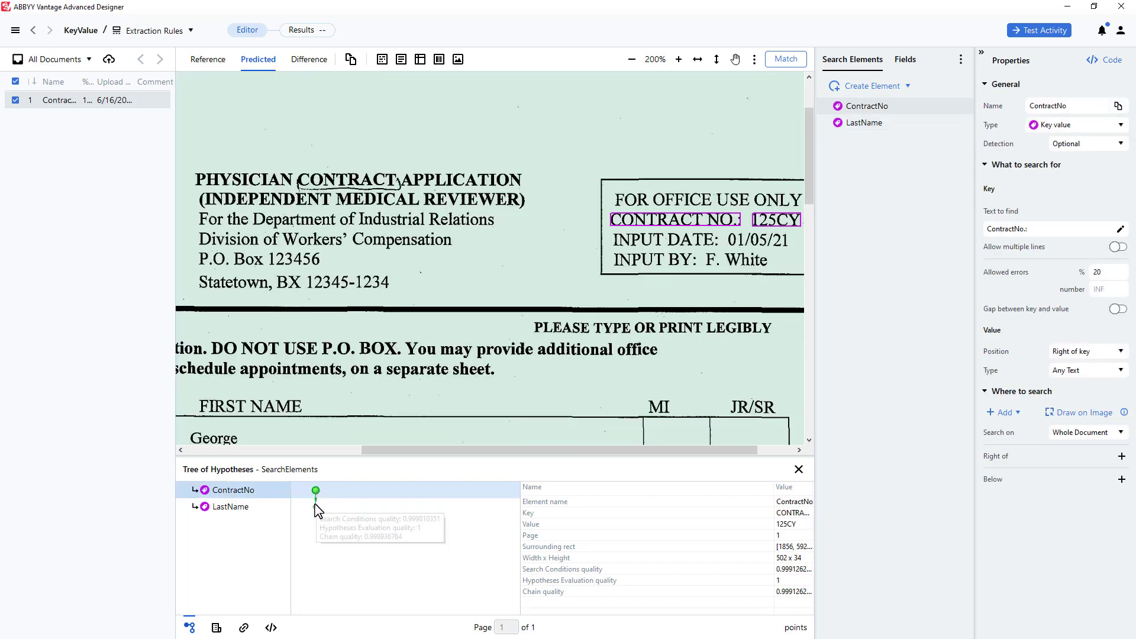
{"action": "left_click", "coordinate": [316, 507]}
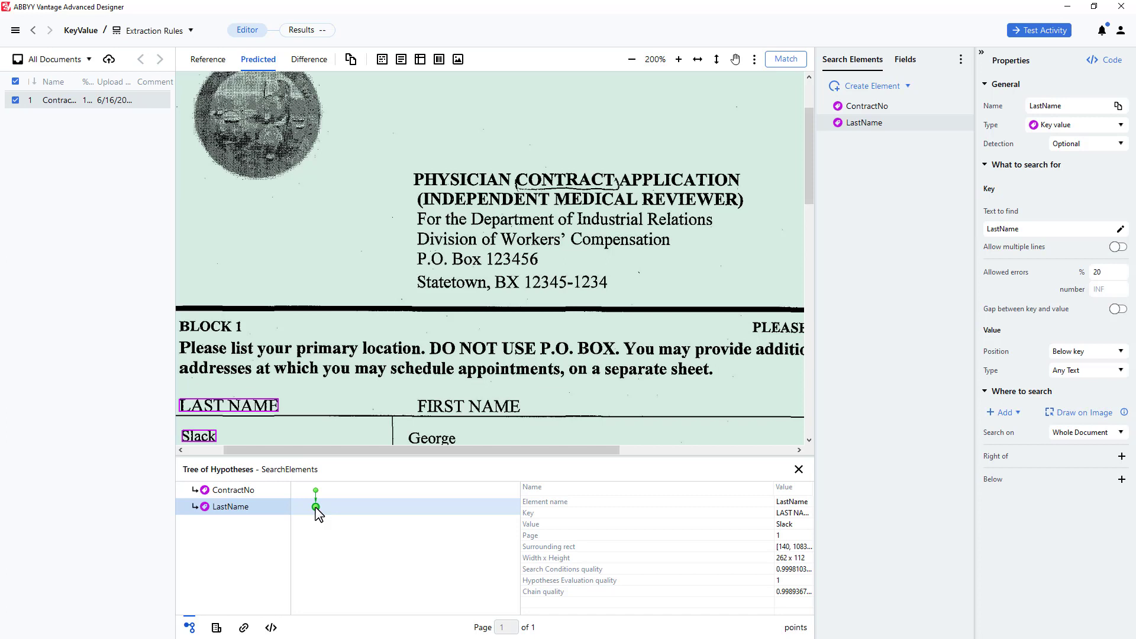
{"action": "double_click", "coordinate": [316, 507]}
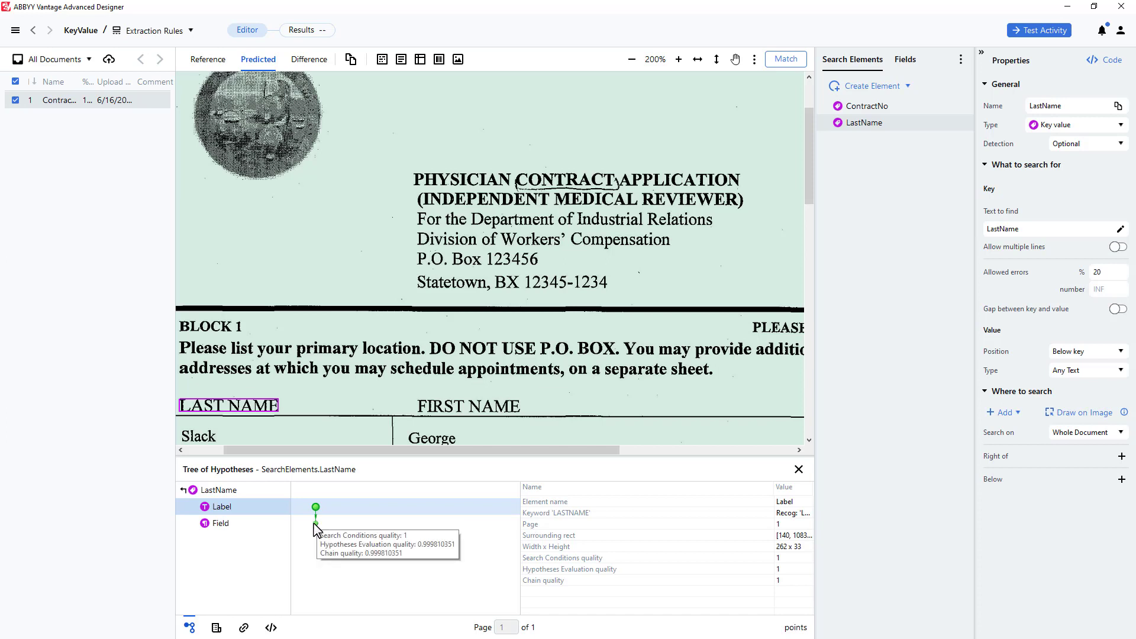
{"action": "left_click", "coordinate": [316, 523]}
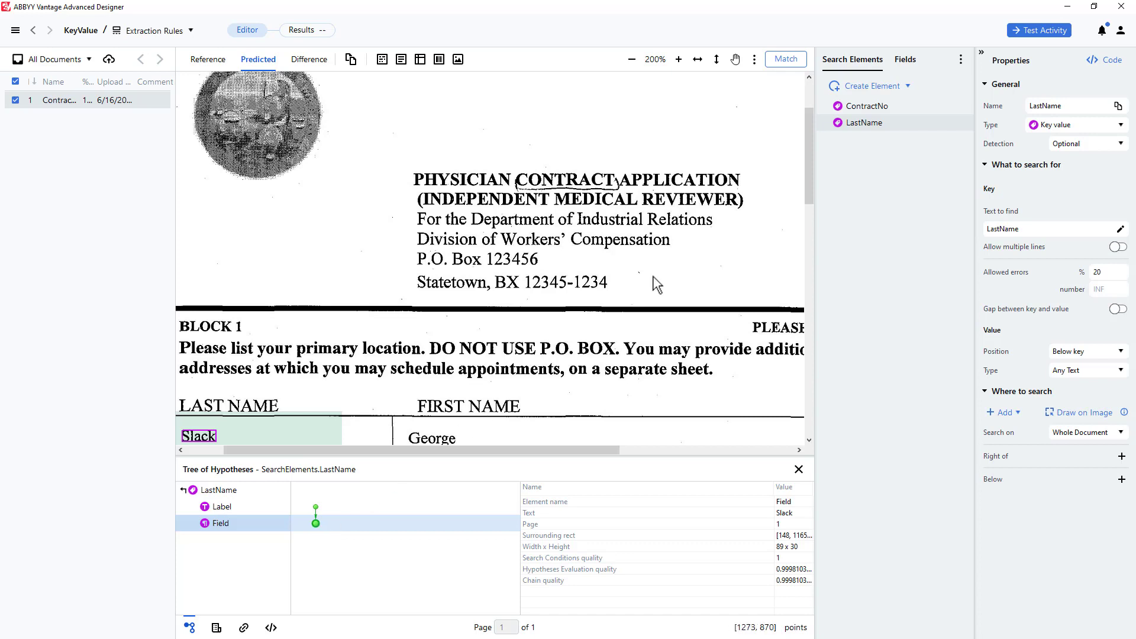
Create a third Key value search element and name it InputDate
{"action": "left_click", "coordinate": [903, 88]}
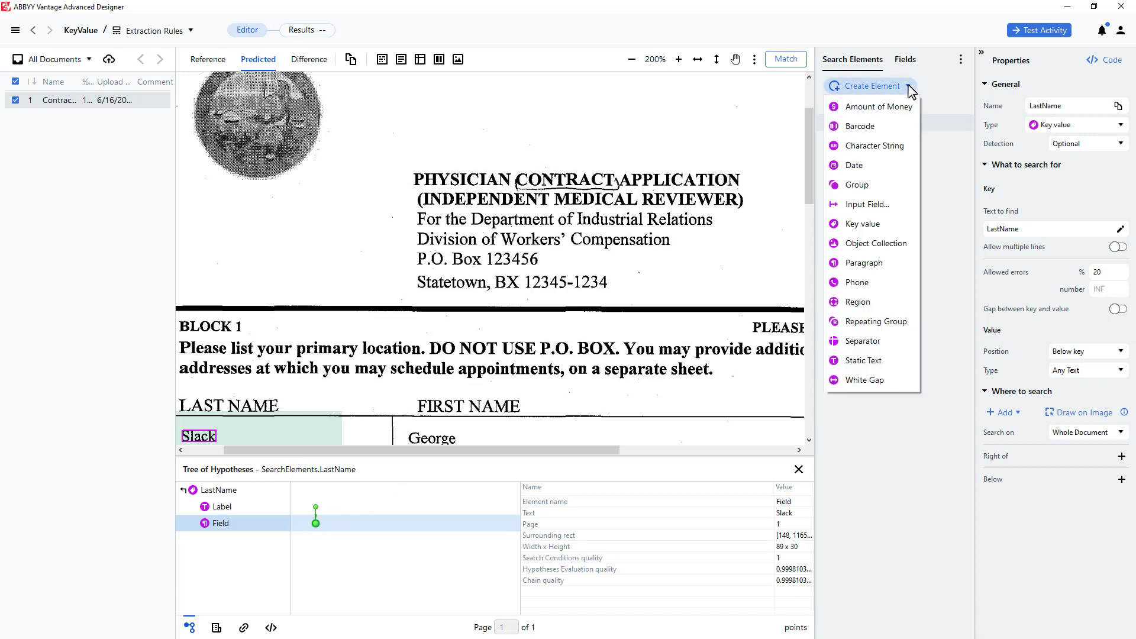
{"action": "left_click", "coordinate": [857, 225]}
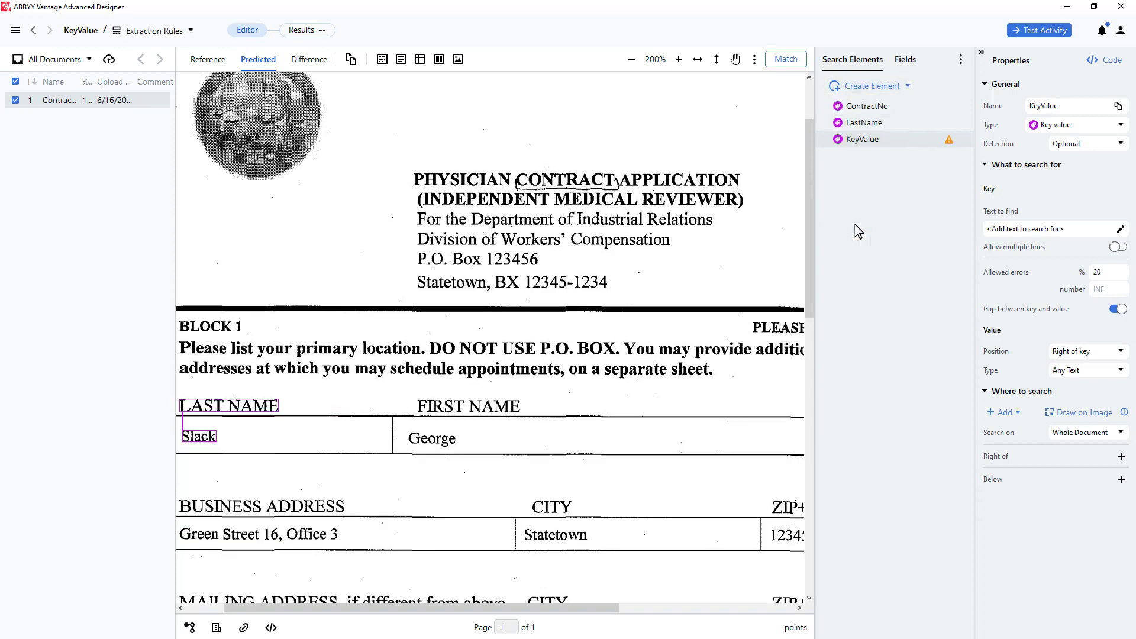
{"action": "double_click", "coordinate": [1042, 106]}
{"action": "type", "text": "InputDate"}
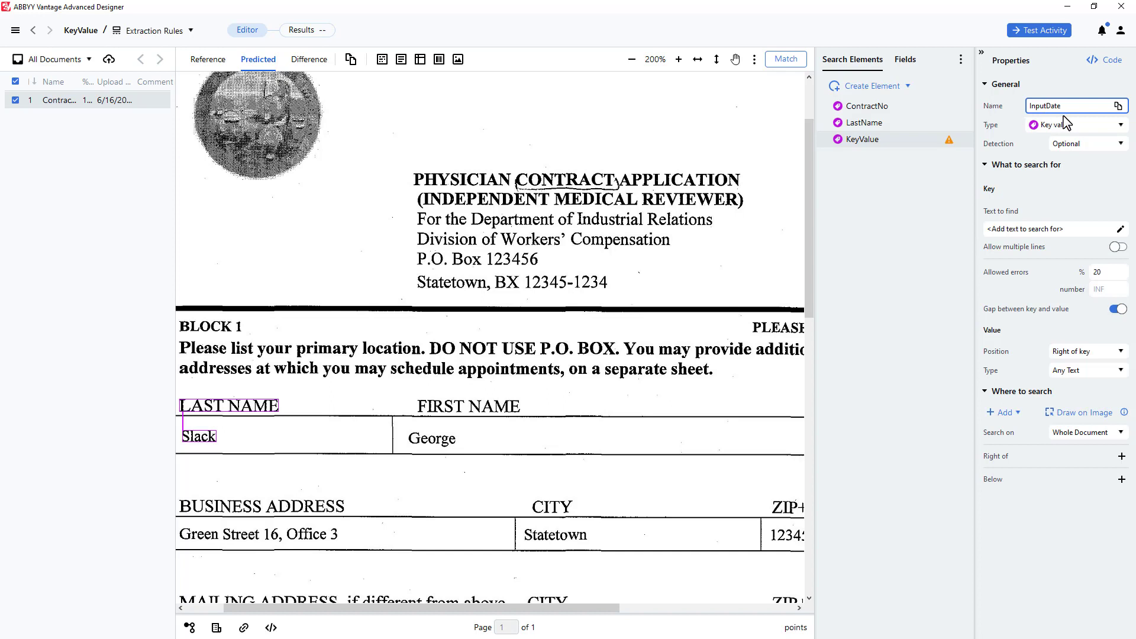
Set the InputDate element's key text to find to "Input", checking it against the label in the office use box
{"action": "left_click", "coordinate": [1026, 231]}
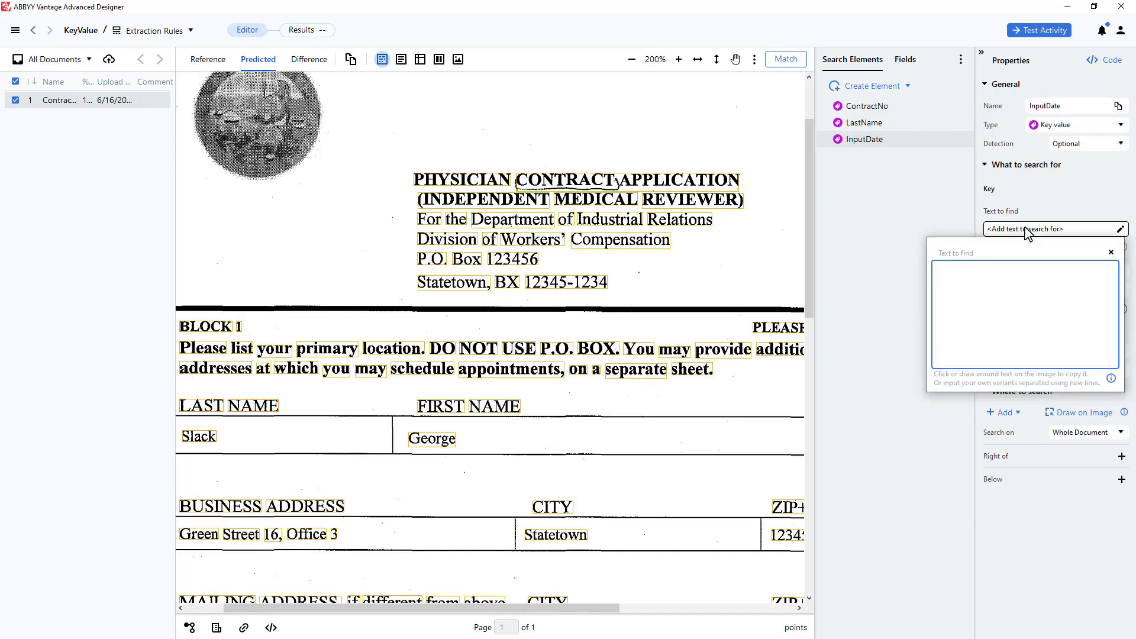
{"action": "type", "text": "Input"}
{"action": "left_click_drag", "start_coordinate": [605, 610], "coordinate": [790, 615]}
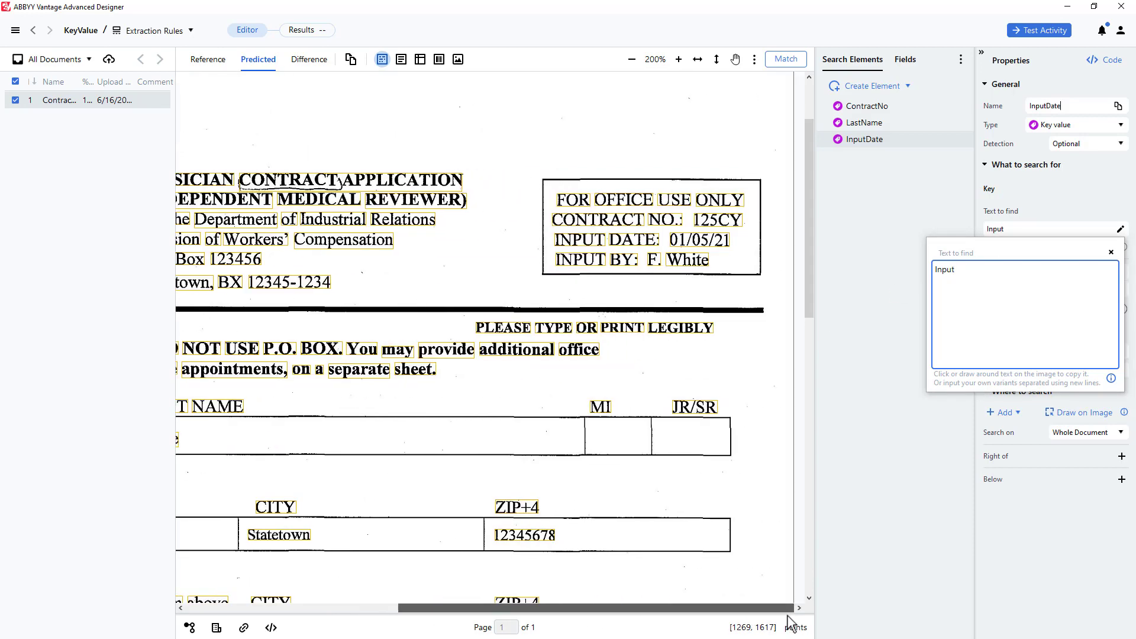
{"action": "left_click", "coordinate": [962, 268]}
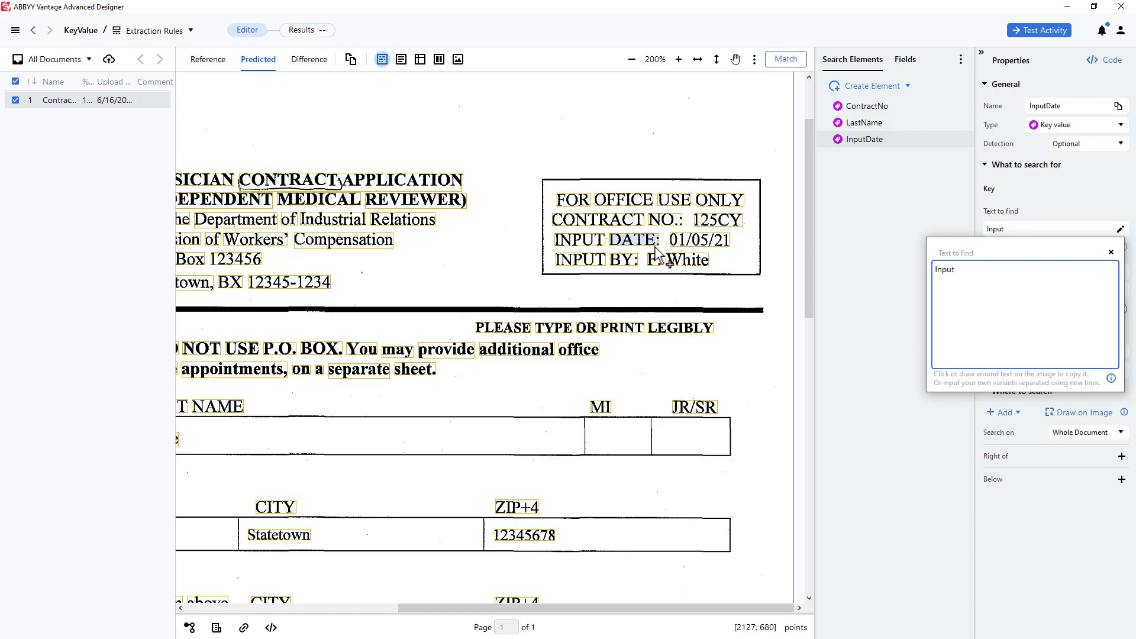
{"action": "left_click", "coordinate": [1111, 253]}
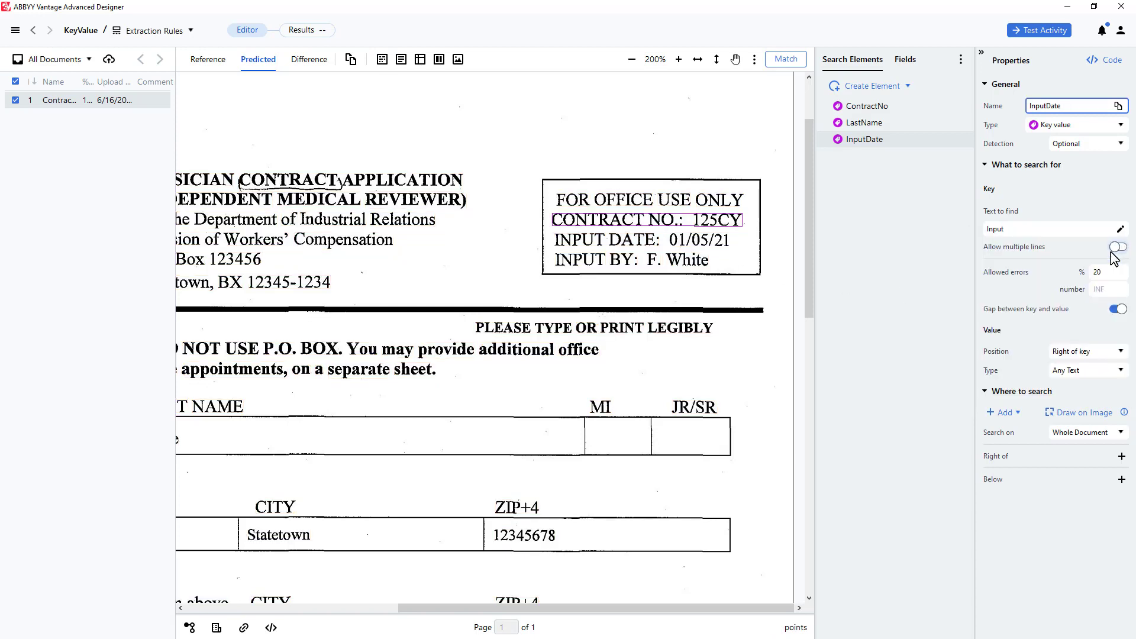
Turn off the gap between key and value for InputDate and set its value type to Date
{"action": "left_click", "coordinate": [1116, 311]}
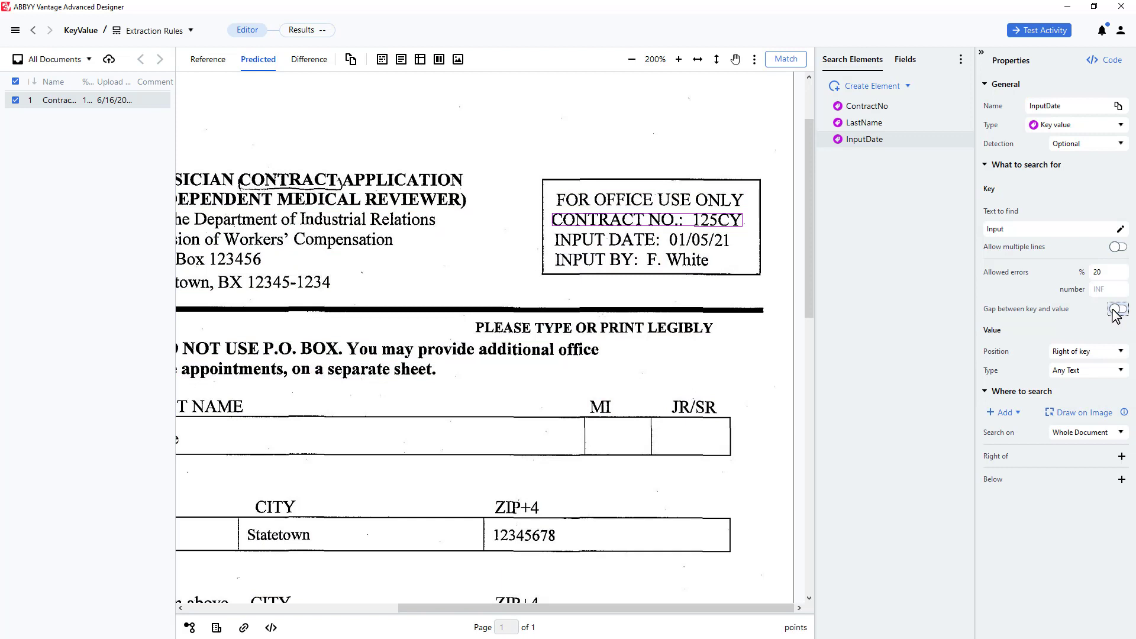
{"action": "left_click", "coordinate": [1121, 371]}
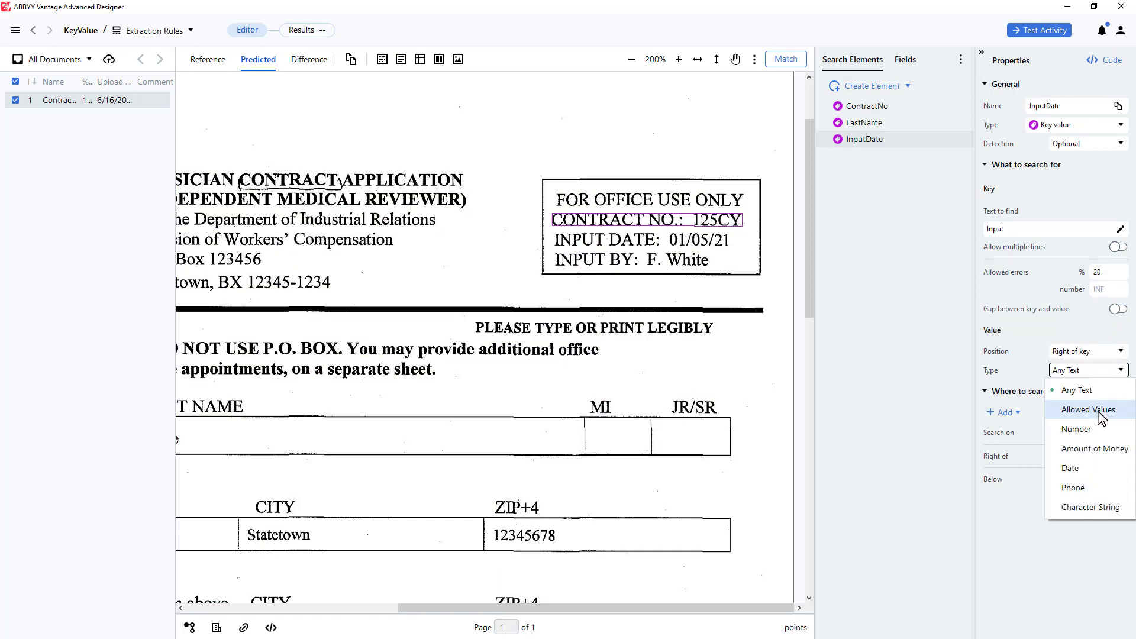
{"action": "left_click", "coordinate": [1073, 469]}
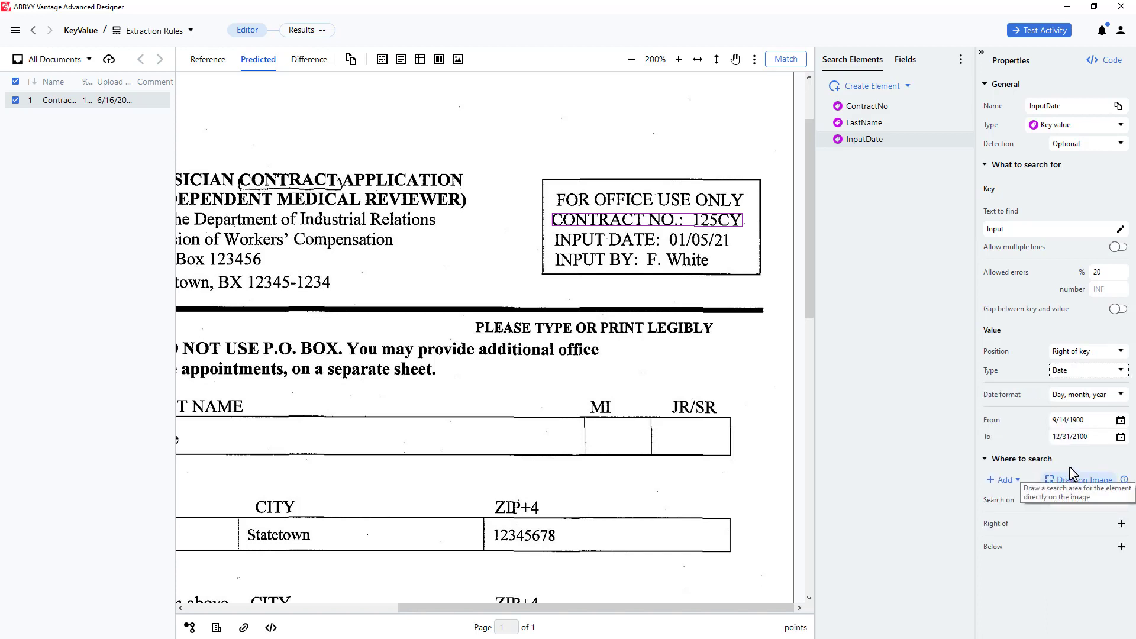
Set the InputDate date format to Month, day, year only, excluding Day, month, year
{"action": "left_click", "coordinate": [1121, 395]}
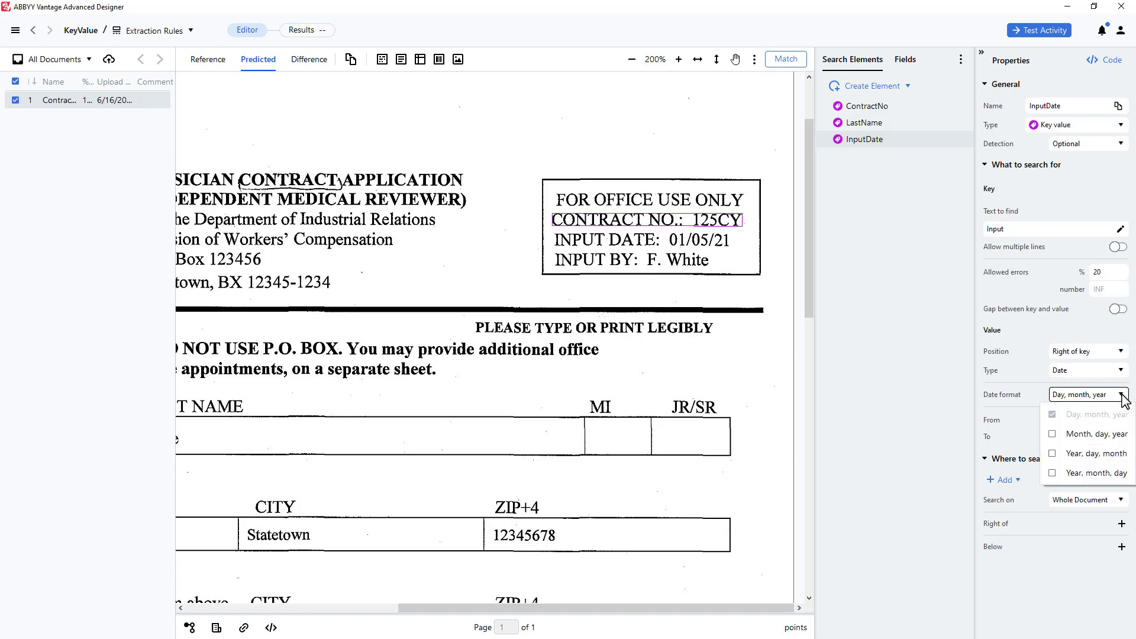
{"action": "left_click", "coordinate": [1062, 433]}
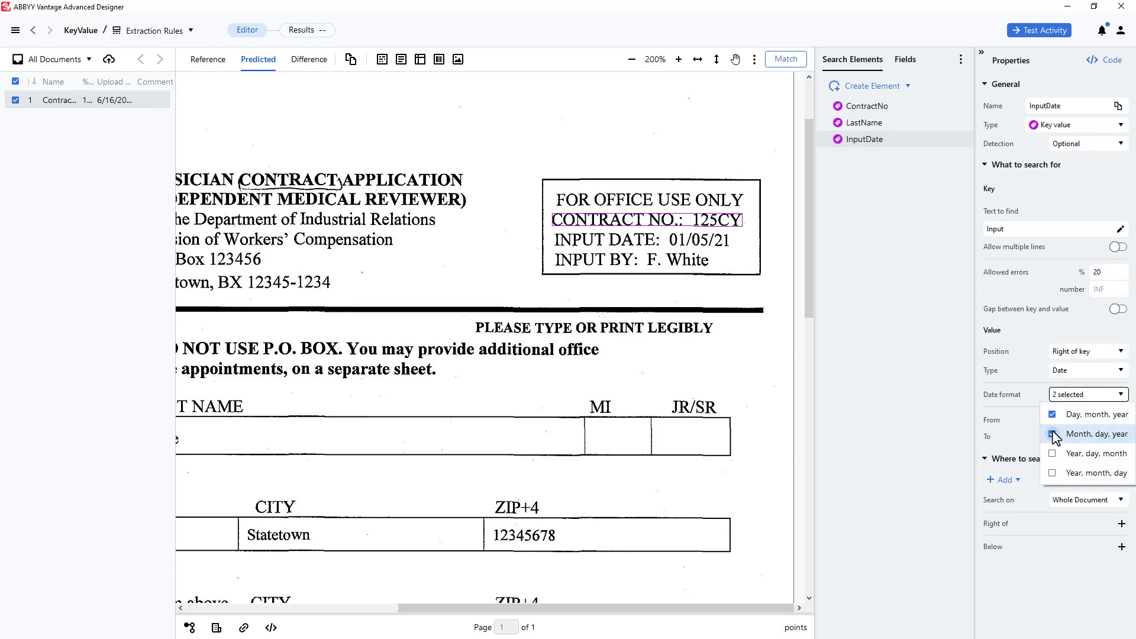
{"action": "left_click", "coordinate": [1054, 417]}
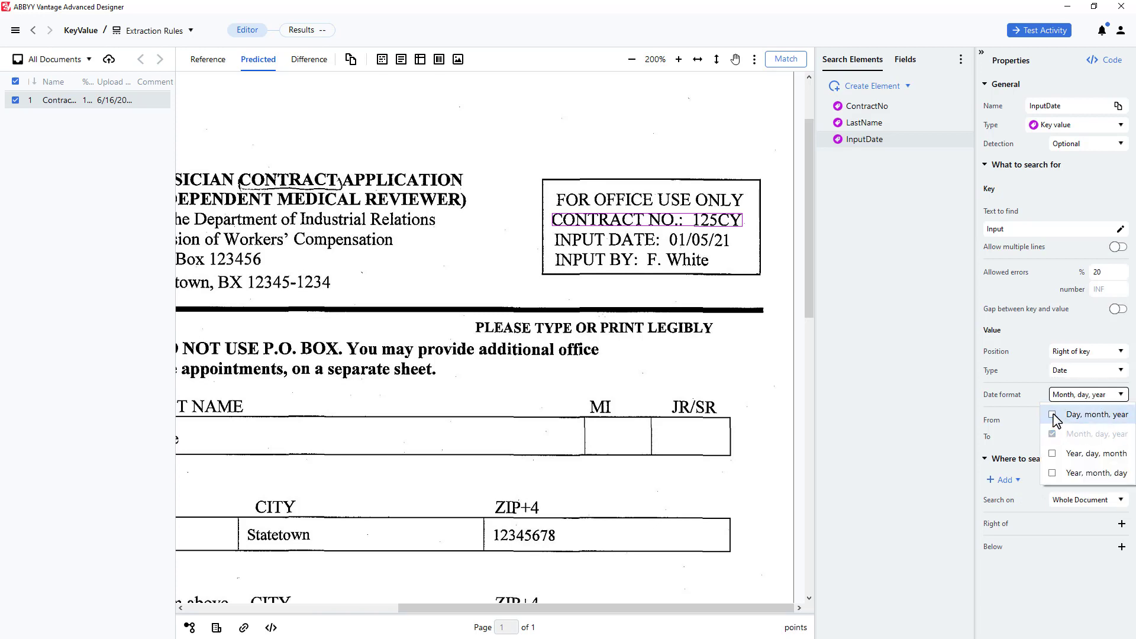
{"action": "left_click", "coordinate": [1027, 416]}
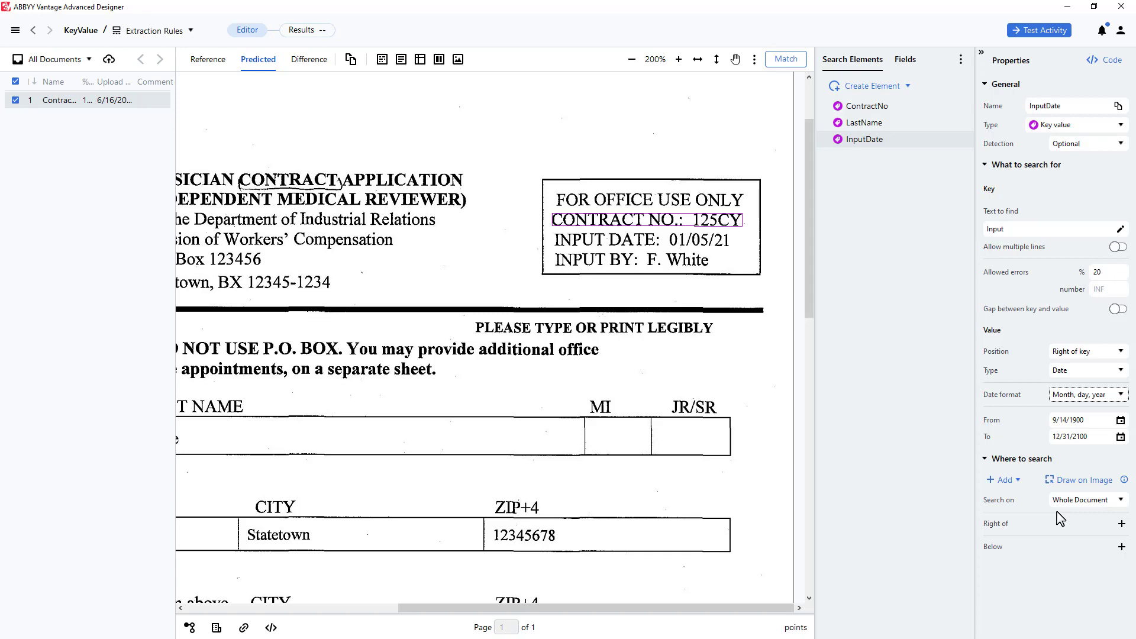
Match the document and inspect the ContractNo, LastName and InputDate hypotheses, including InputDate's Label and Field parts
{"action": "left_click", "coordinate": [786, 59]}
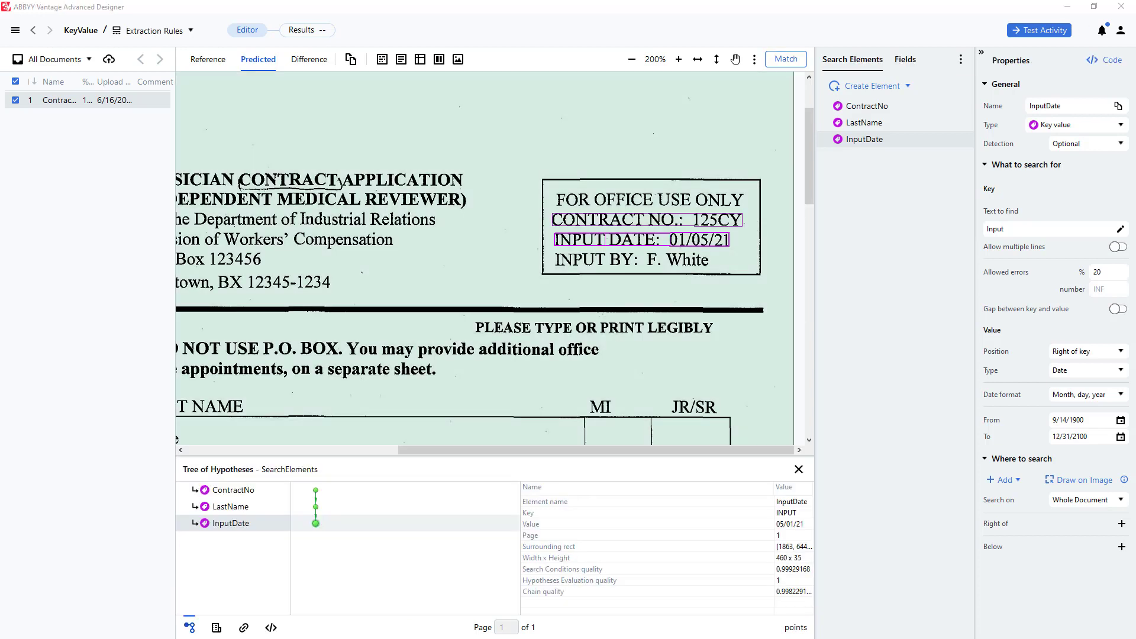
{"action": "left_click", "coordinate": [316, 491]}
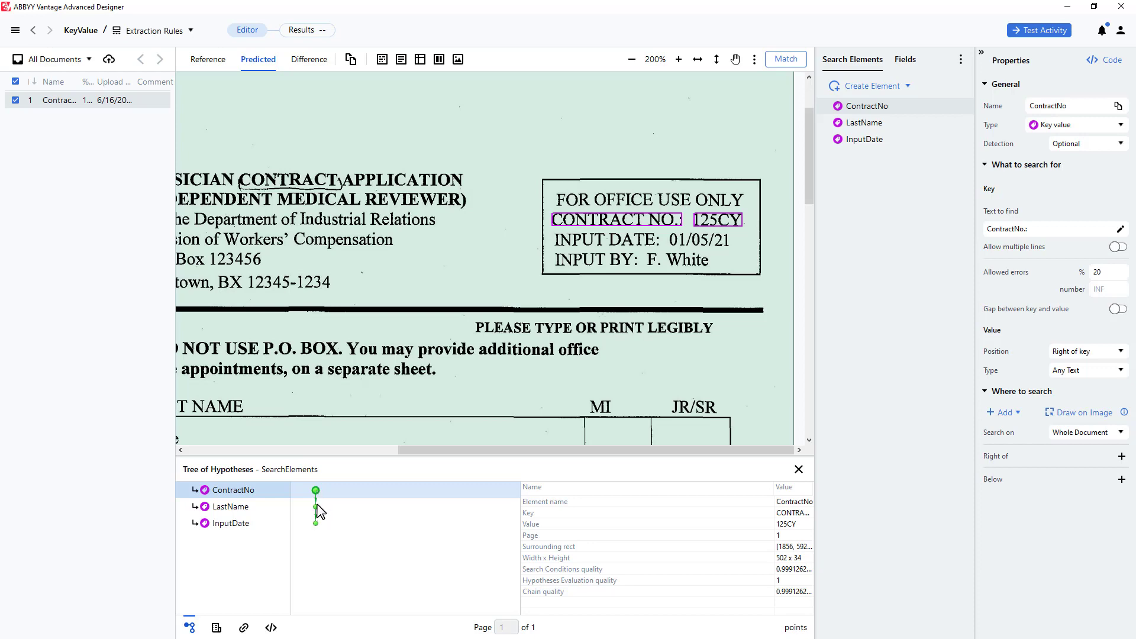
{"action": "left_click", "coordinate": [316, 507]}
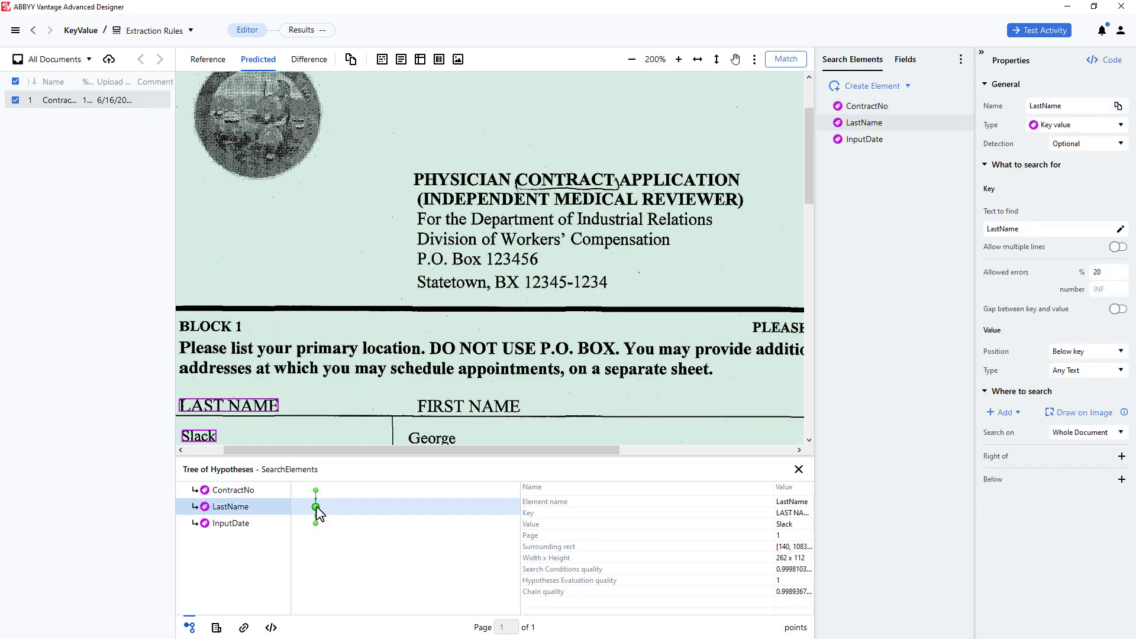
{"action": "double_click", "coordinate": [316, 523]}
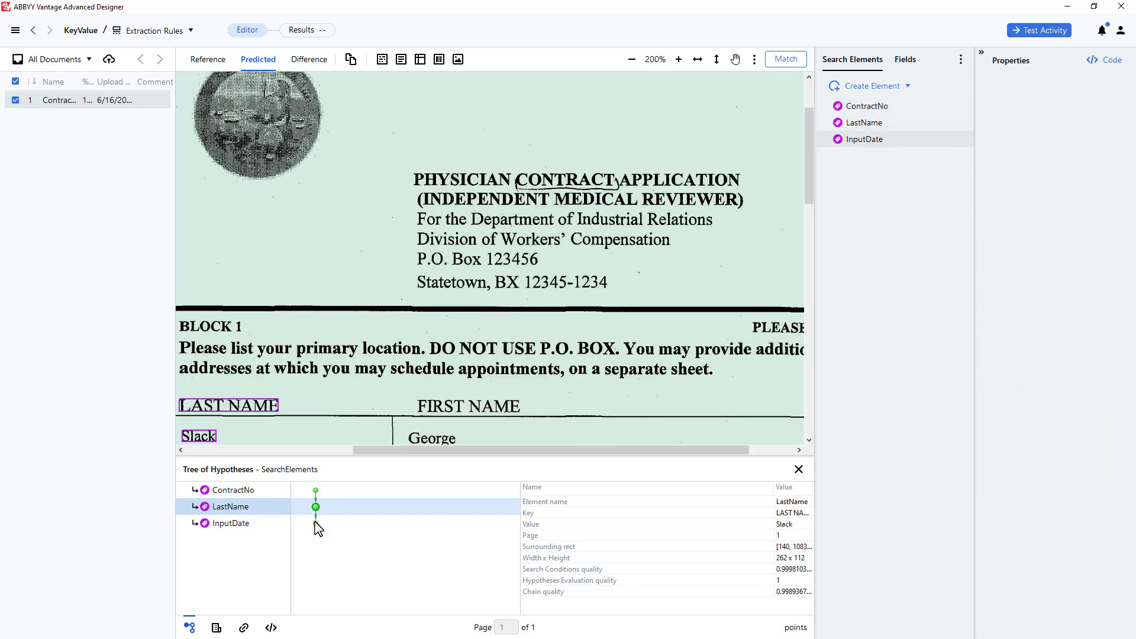
{"action": "left_click", "coordinate": [316, 507]}
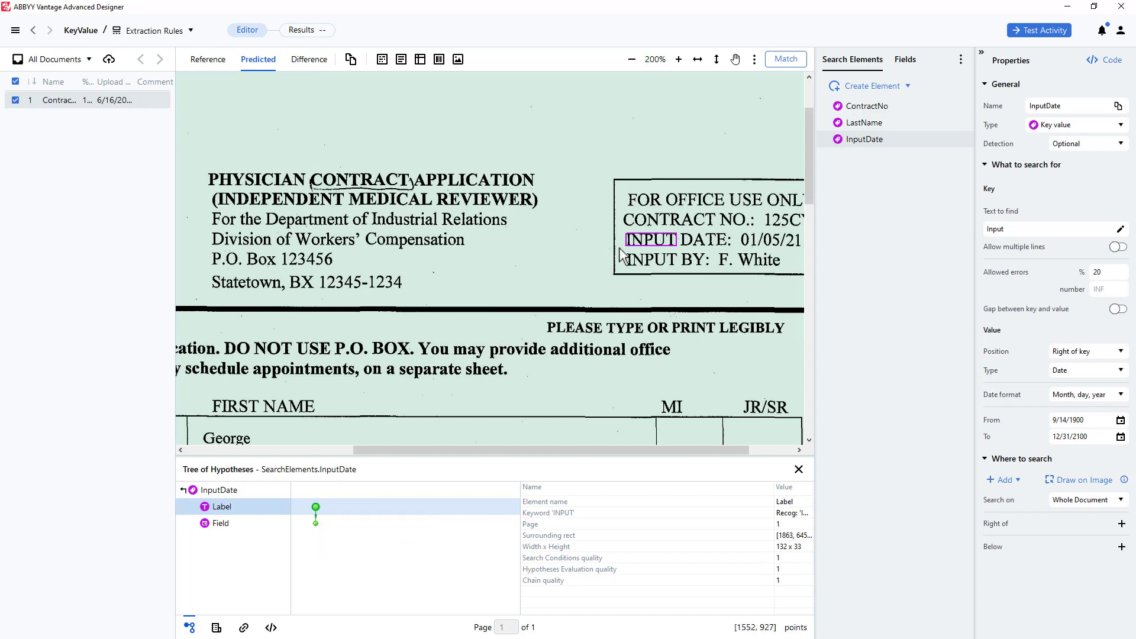
{"action": "left_click", "coordinate": [315, 524]}
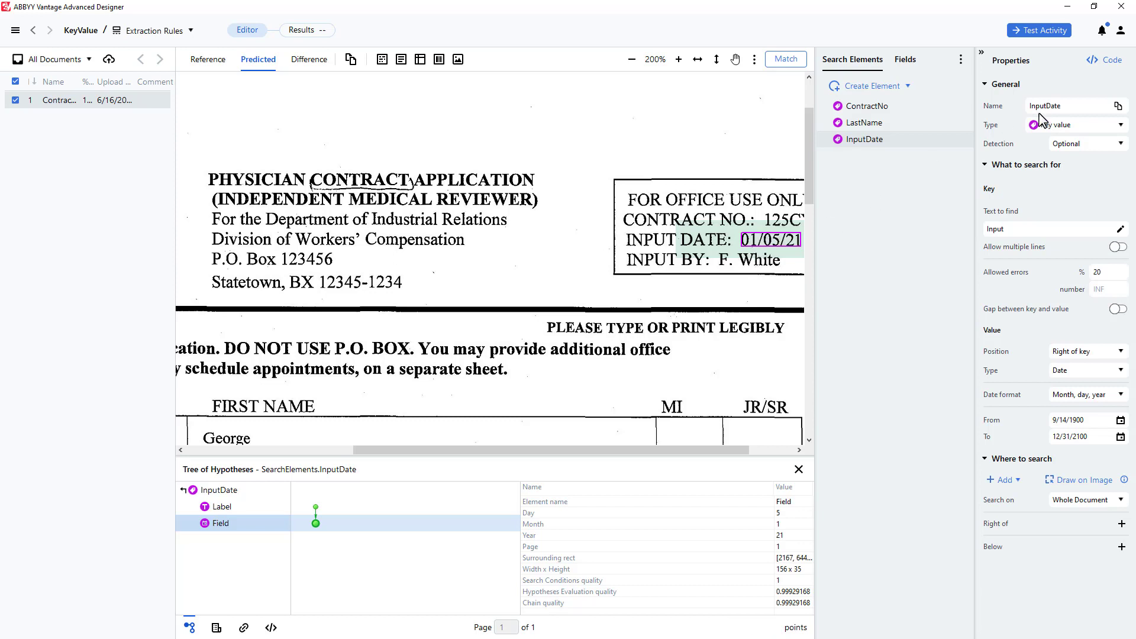
Create a fourth Key value search element and set its value type to Allowed Values
{"action": "left_click", "coordinate": [909, 86]}
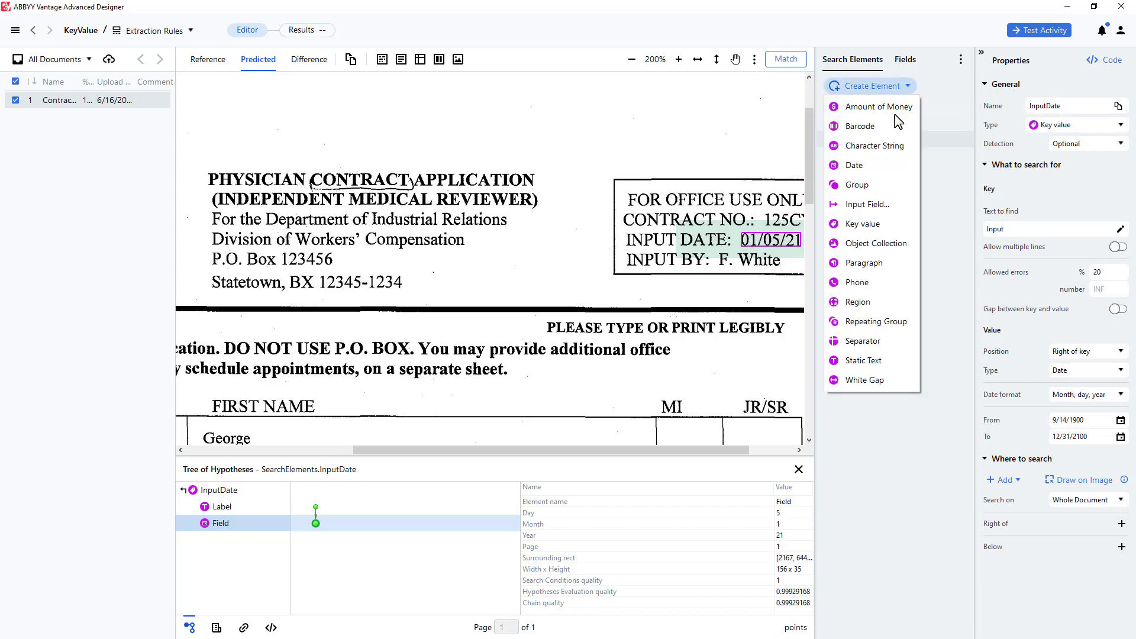
{"action": "left_click", "coordinate": [874, 226]}
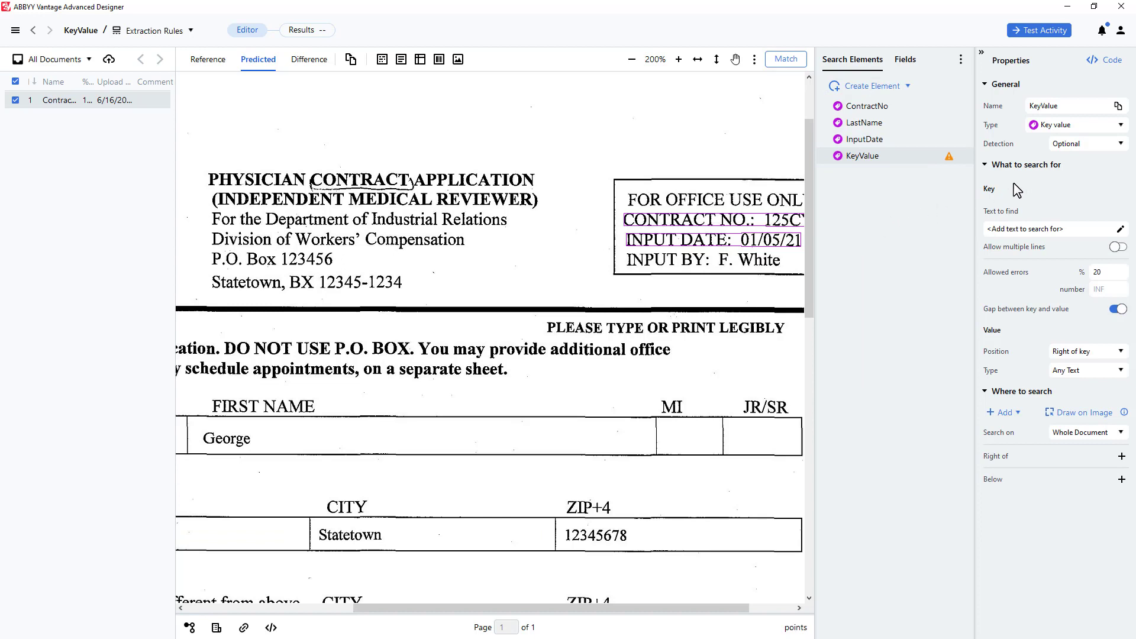
{"action": "left_click", "coordinate": [1122, 371]}
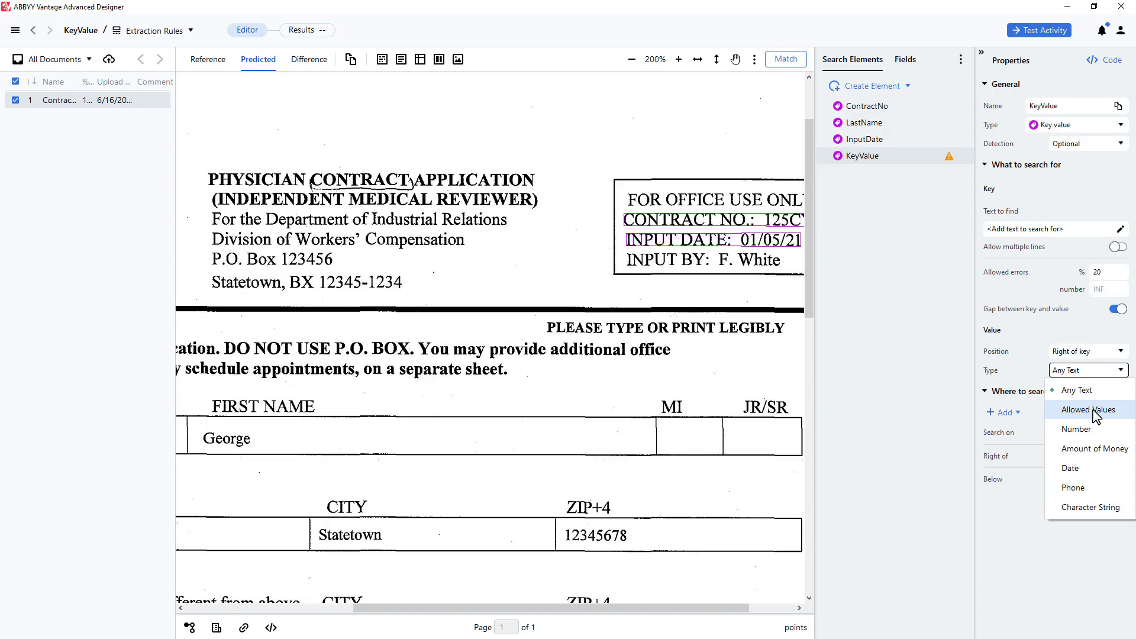
{"action": "left_click", "coordinate": [1094, 410]}
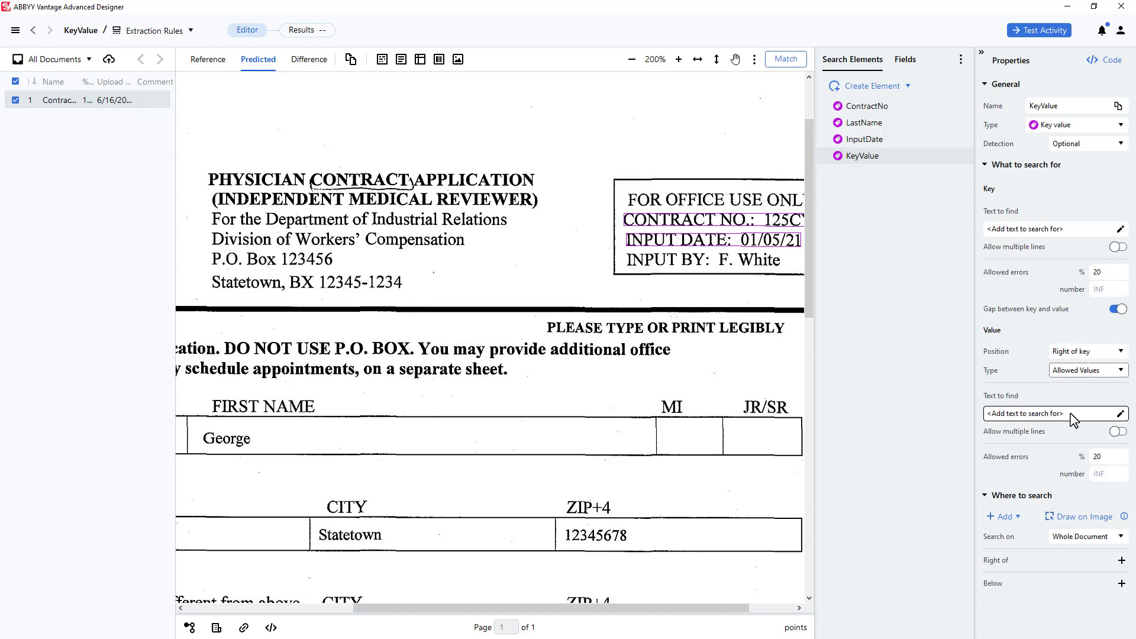
Change the fourth element's value type to Character String and try adding "." and "@" to its permitted characters
{"action": "left_click", "coordinate": [1122, 372]}
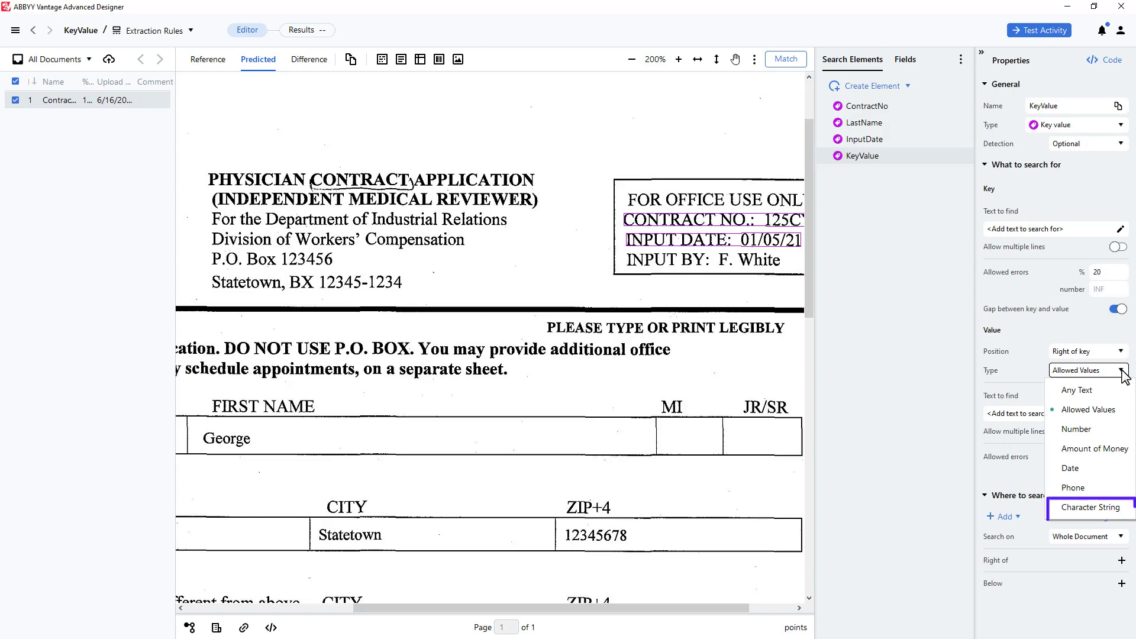
{"action": "left_click", "coordinate": [1088, 507]}
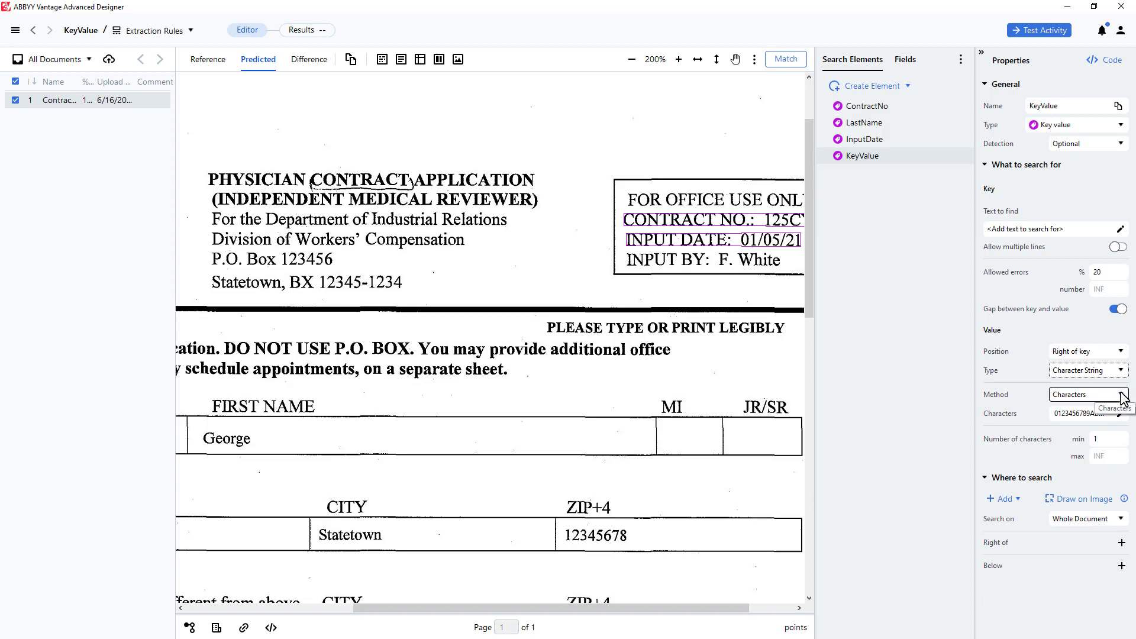
{"action": "left_click", "coordinate": [1114, 415]}
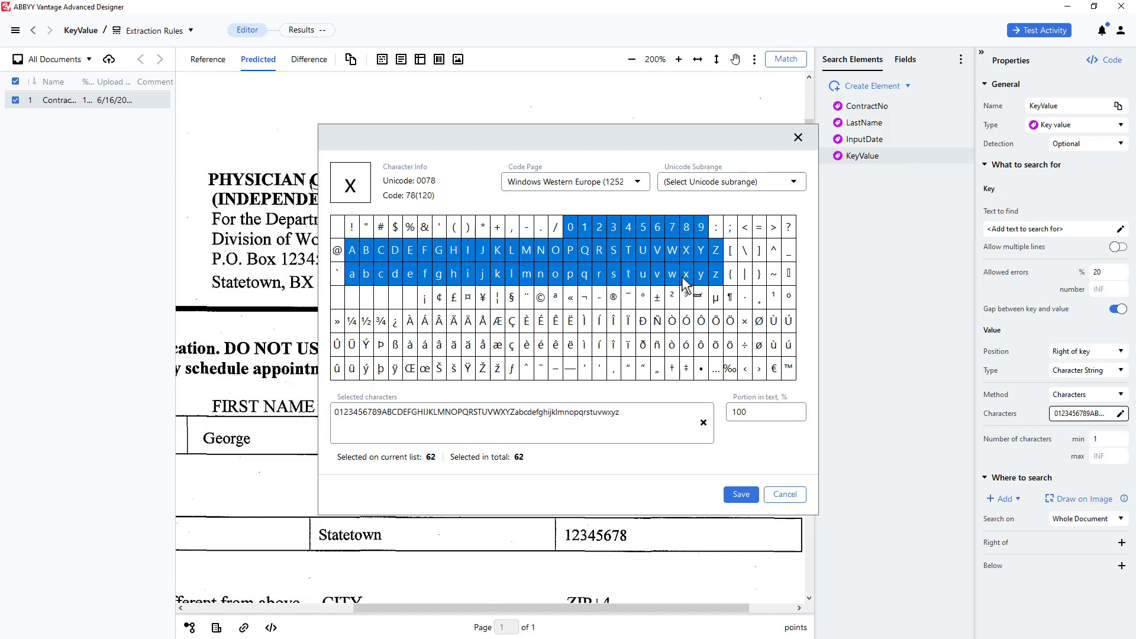
{"action": "left_click", "coordinate": [540, 228]}
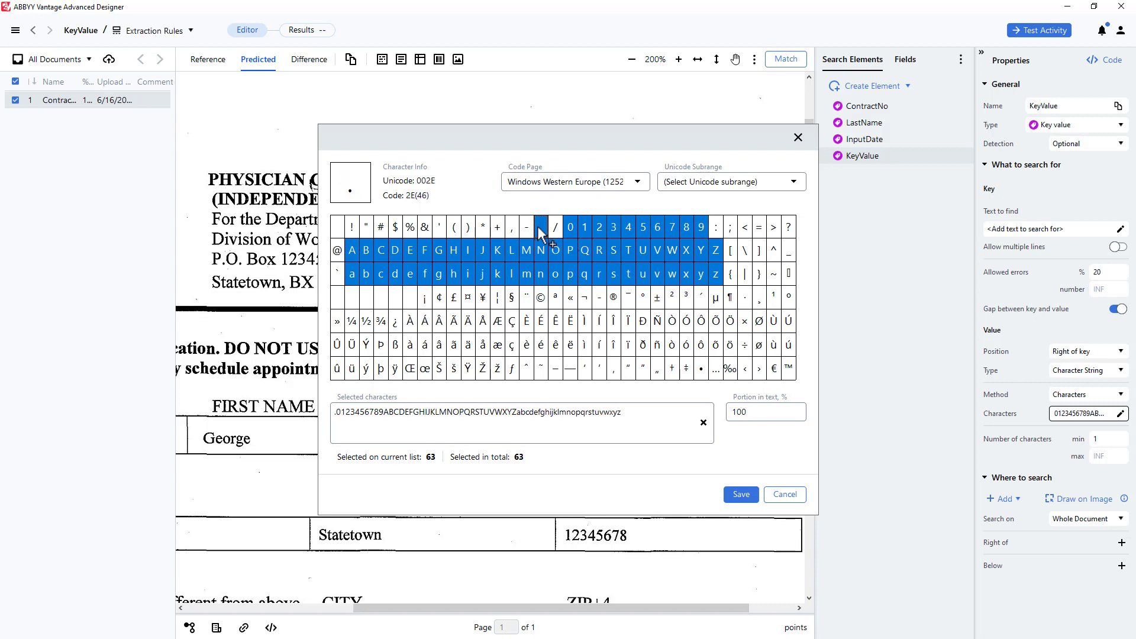
{"action": "left_click", "coordinate": [337, 250]}
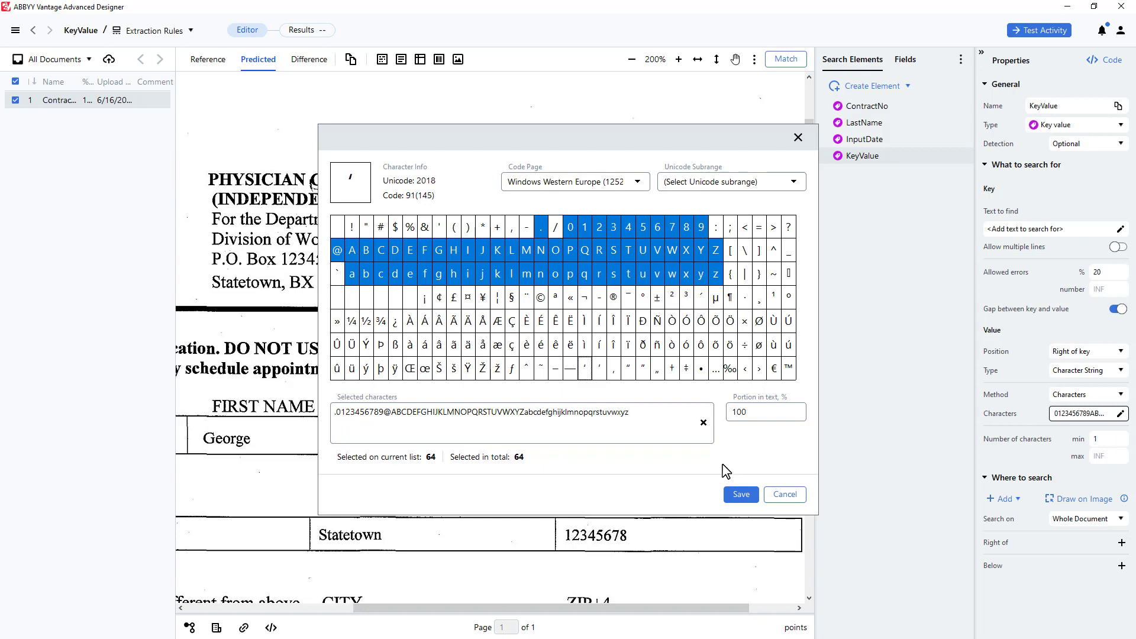
{"action": "left_click", "coordinate": [790, 496]}
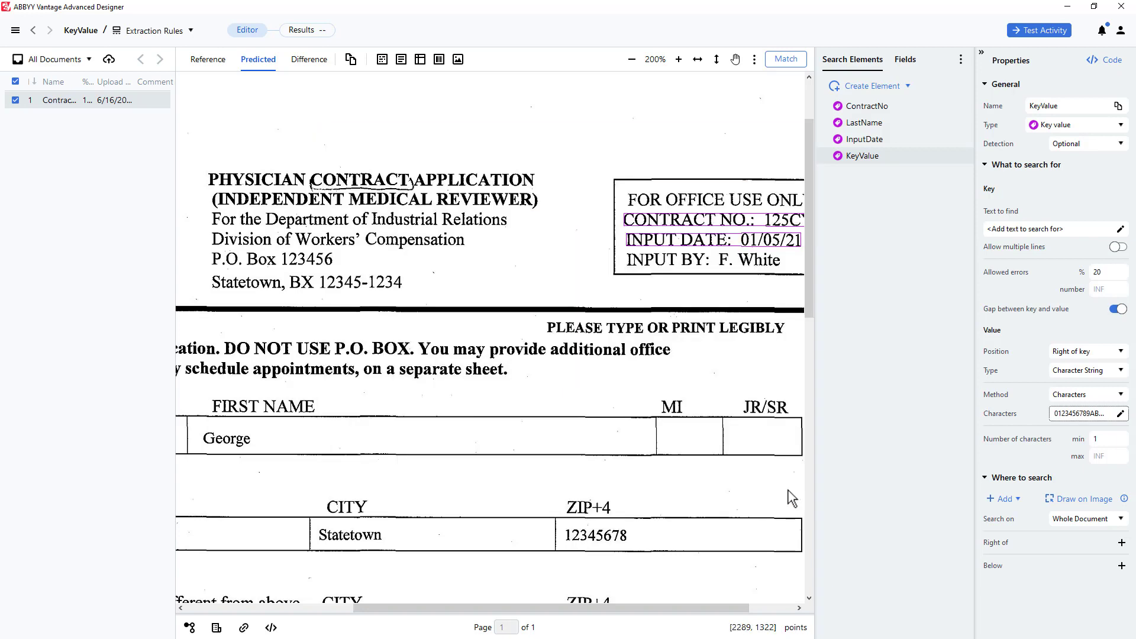
Set the fourth element's character string method to Regular Expression and review the syntax in the Regular Expression Editor
{"action": "left_click", "coordinate": [1120, 395]}
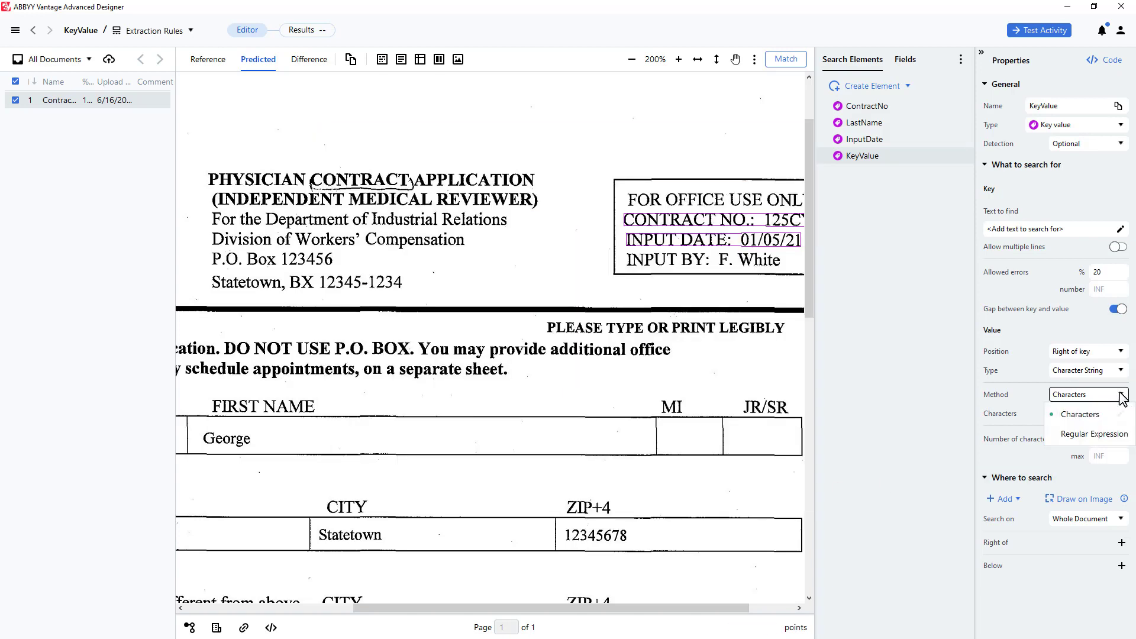
{"action": "left_click", "coordinate": [1099, 436]}
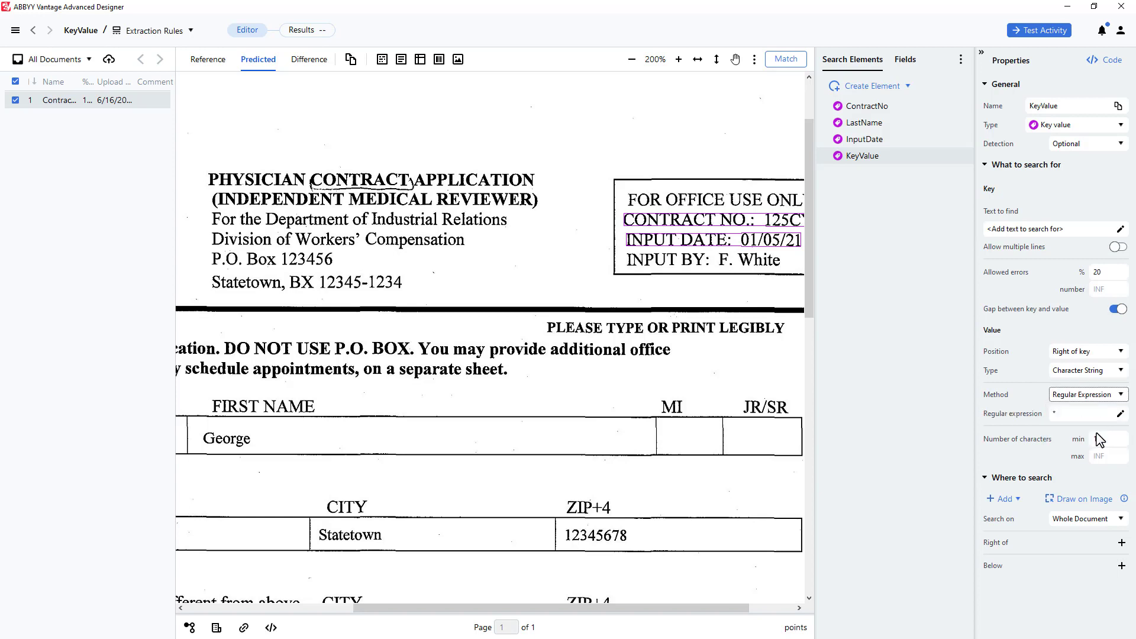
{"action": "left_click", "coordinate": [1121, 414]}
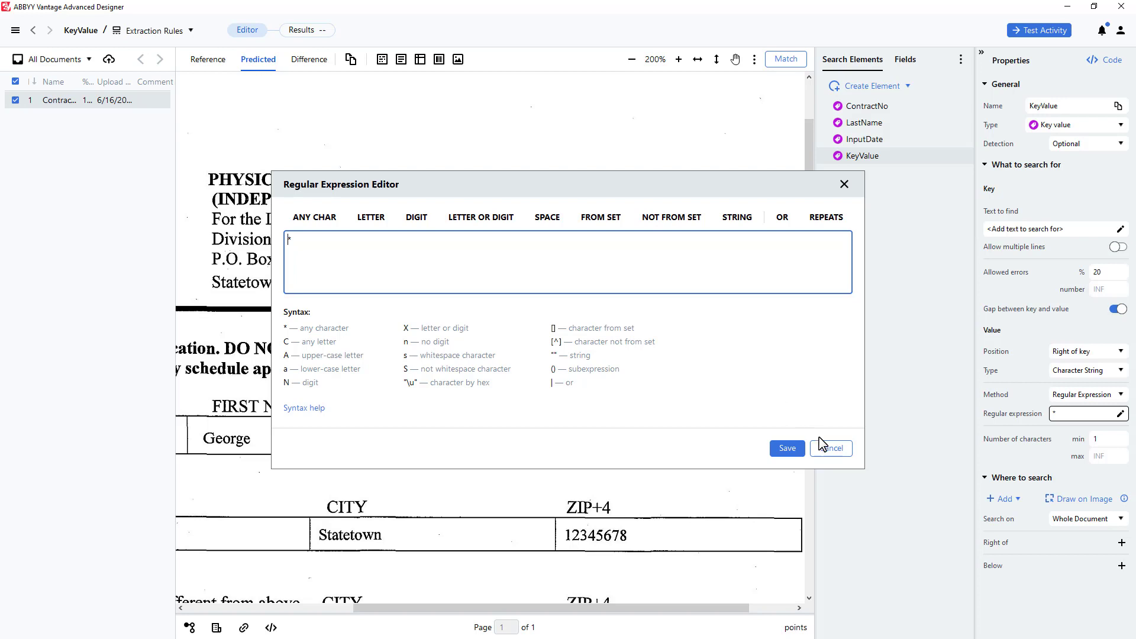
{"action": "left_click", "coordinate": [832, 450]}
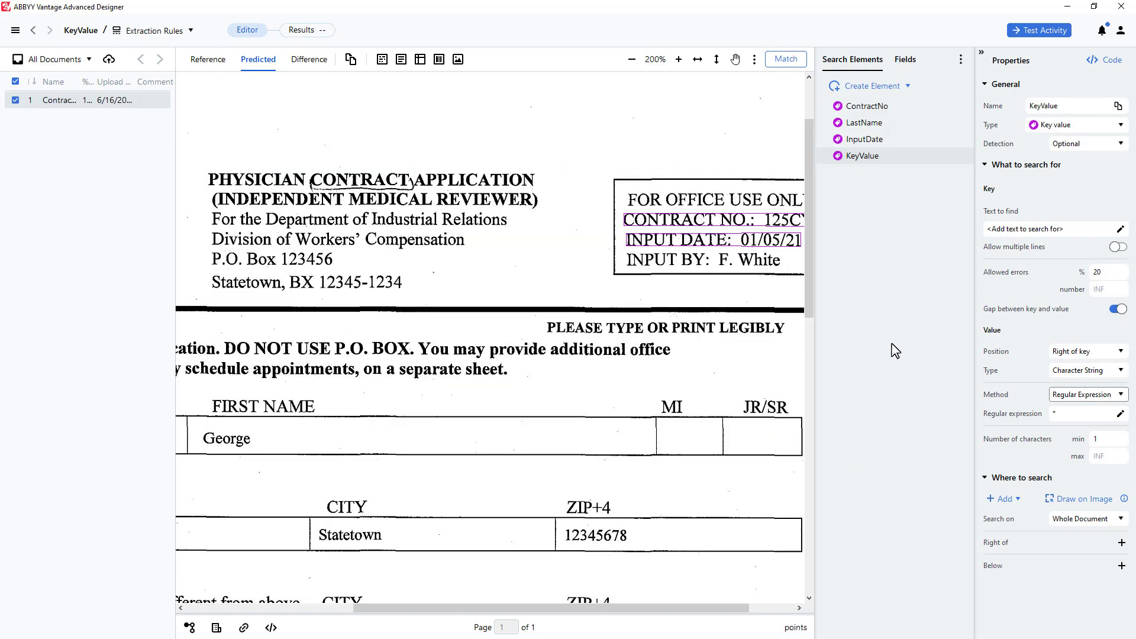
Delete the fourth Key value search element, keeping ContractNo, LastName and InputDate
{"action": "right_click", "coordinate": [866, 161]}
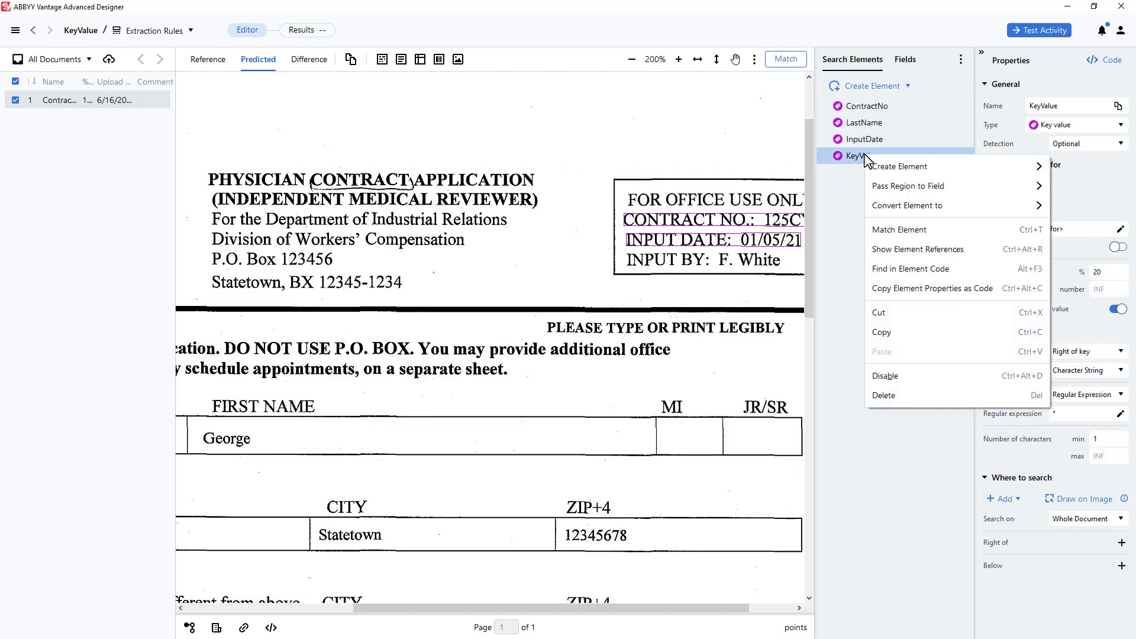
{"action": "left_click", "coordinate": [883, 394]}
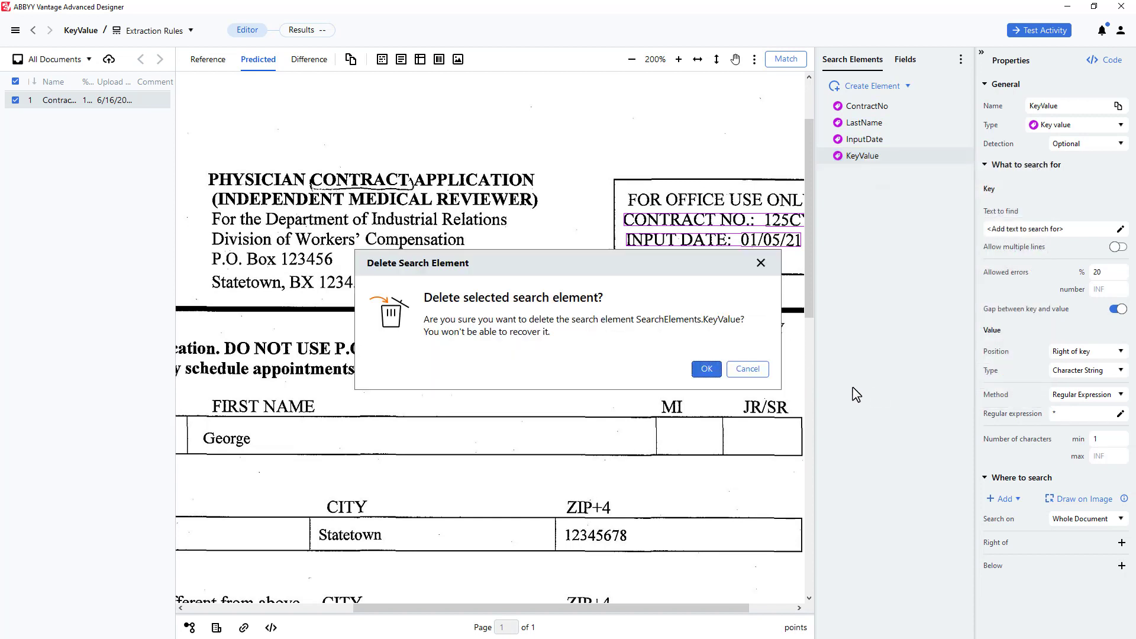
{"action": "left_click", "coordinate": [707, 369]}
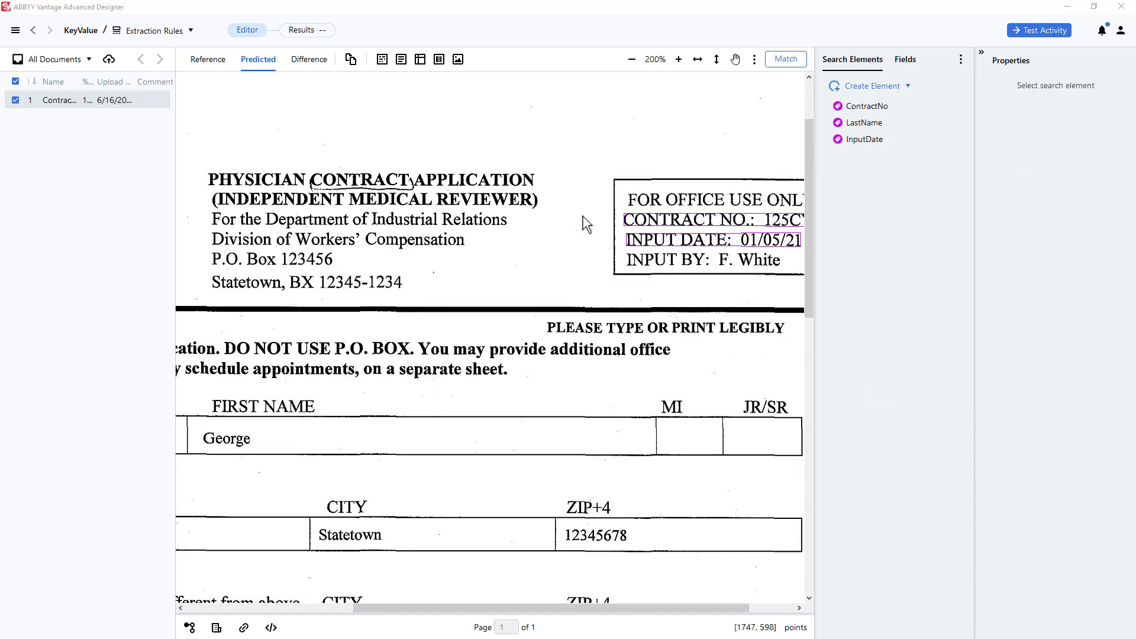
Set the ContractNo field to get its region from the ContractNo search element
{"action": "left_click", "coordinate": [904, 60]}
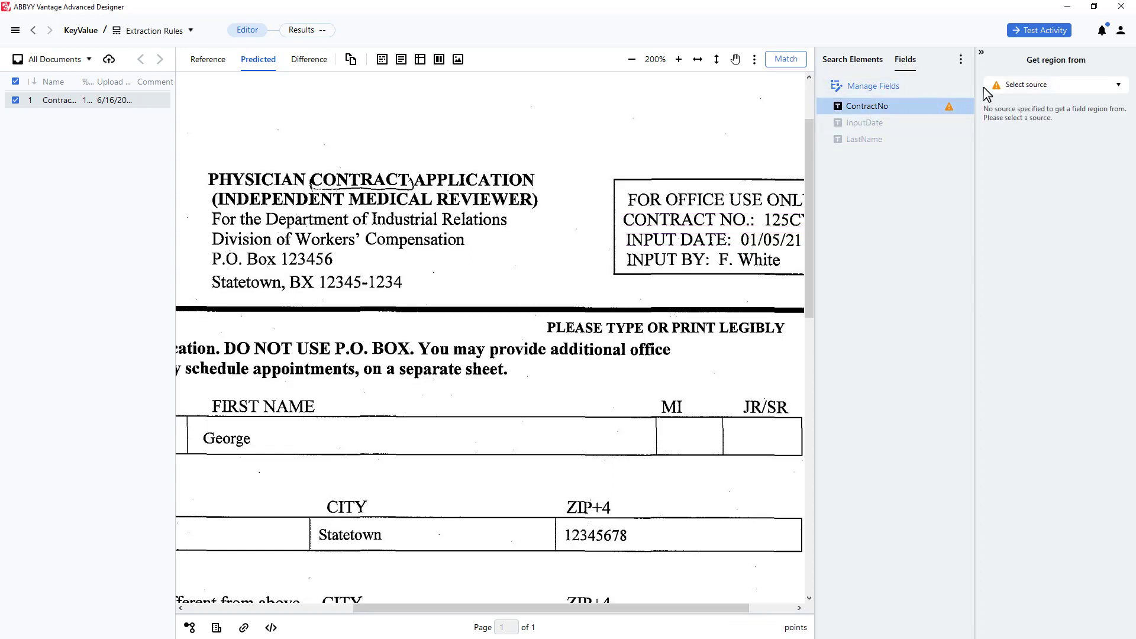
{"action": "left_click", "coordinate": [1062, 84]}
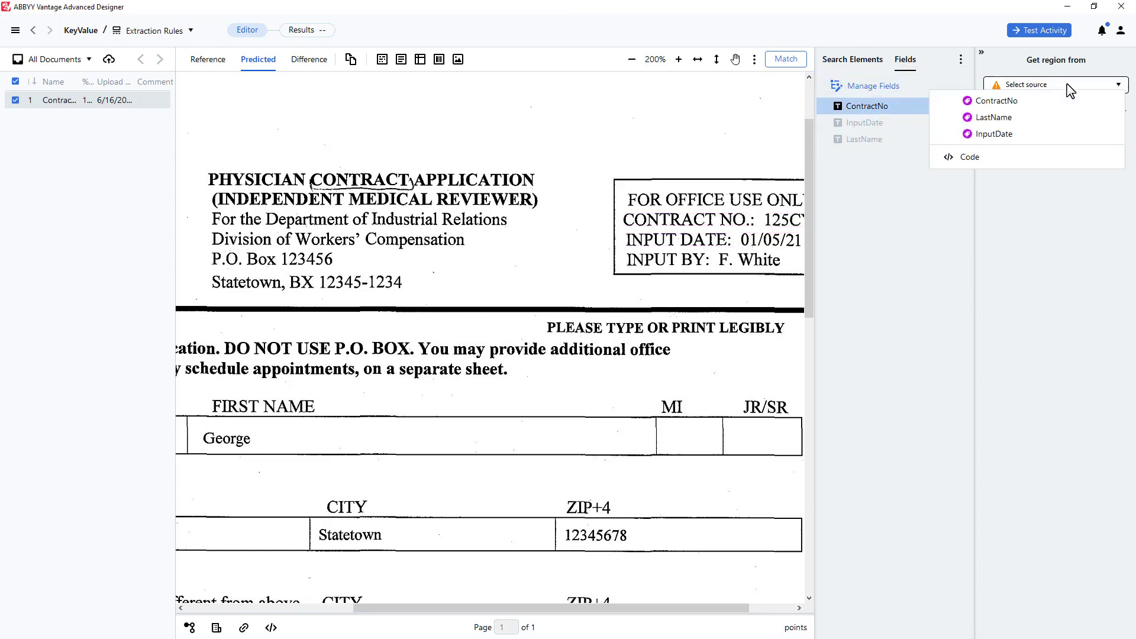
{"action": "left_click", "coordinate": [1023, 103]}
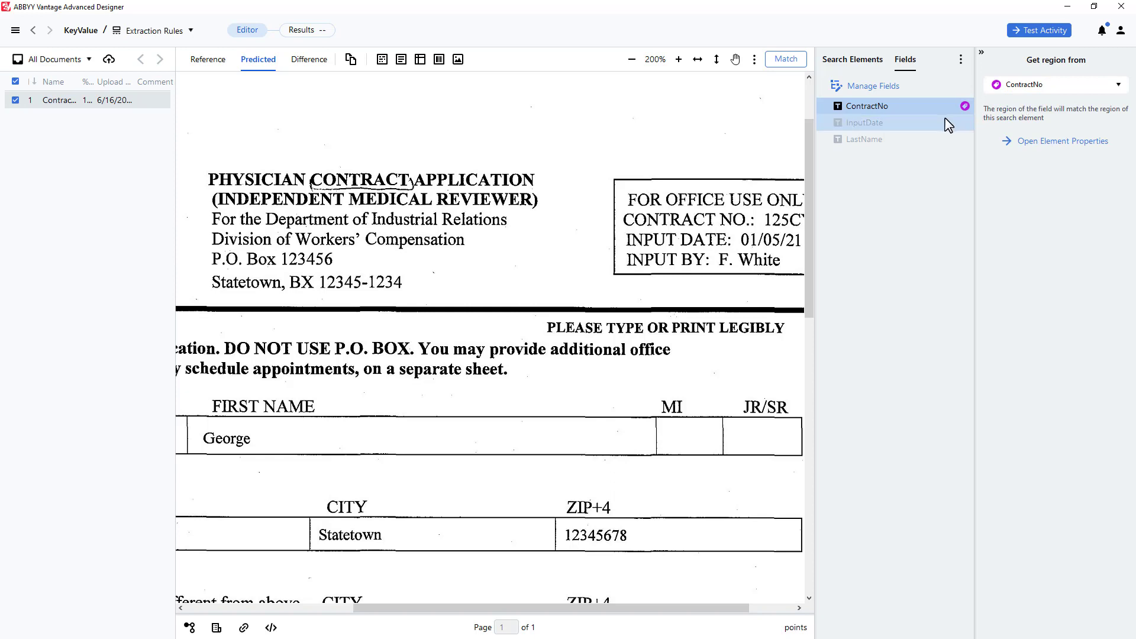
Enable the InputDate field and set it to get its region from the InputDate search element
{"action": "left_click", "coordinate": [884, 124]}
{"action": "right_click", "coordinate": [884, 124]}
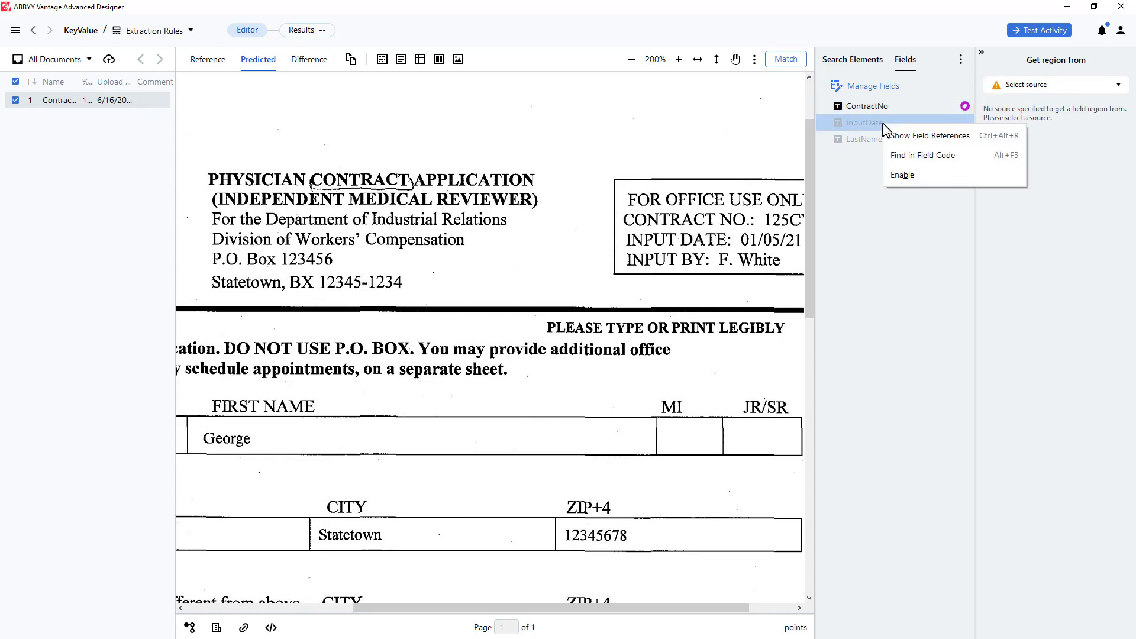
{"action": "left_click", "coordinate": [896, 175]}
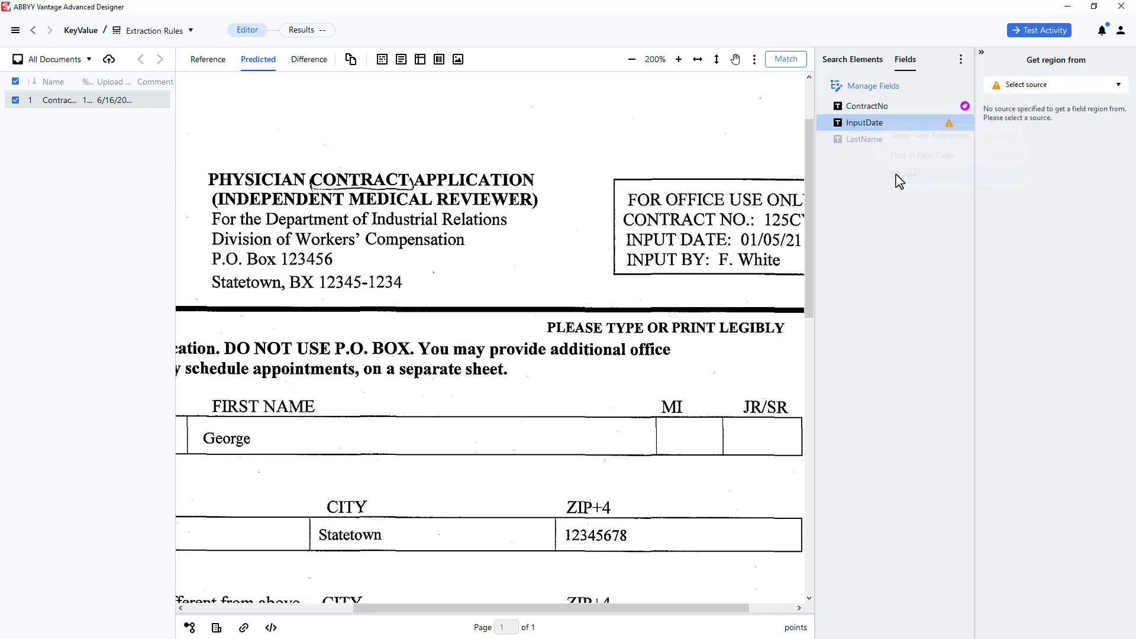
{"action": "left_click", "coordinate": [1078, 94]}
{"action": "left_click", "coordinate": [1025, 135]}
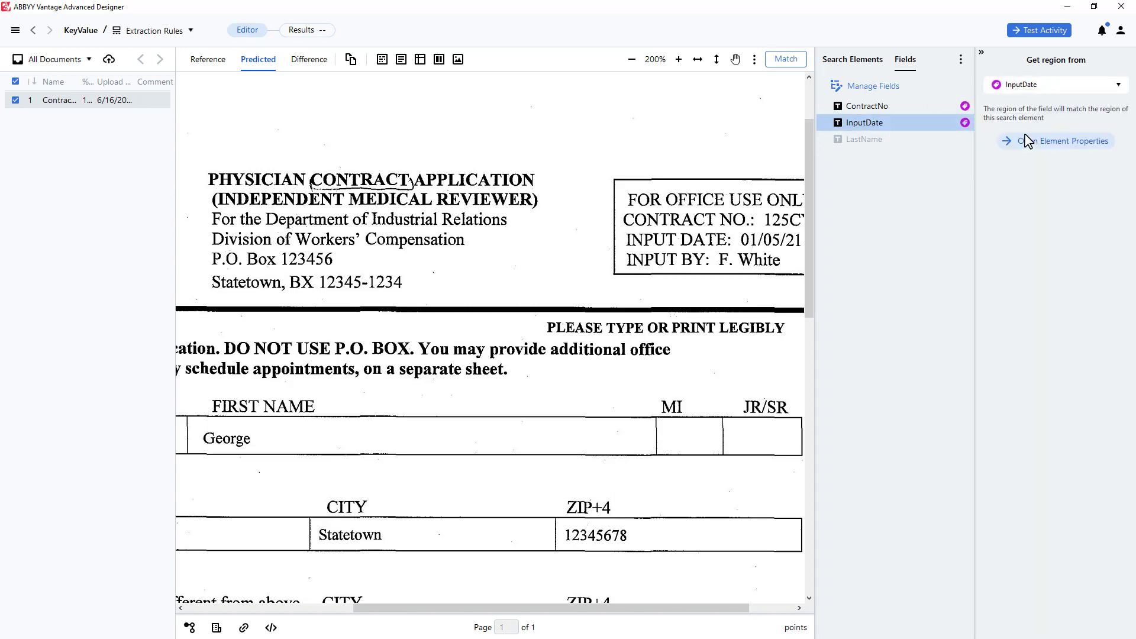
Enable the LastName field with the LastName search element as its region source, and return to the KeyValue skill's activity flow
{"action": "left_click", "coordinate": [880, 142]}
{"action": "right_click", "coordinate": [880, 142]}
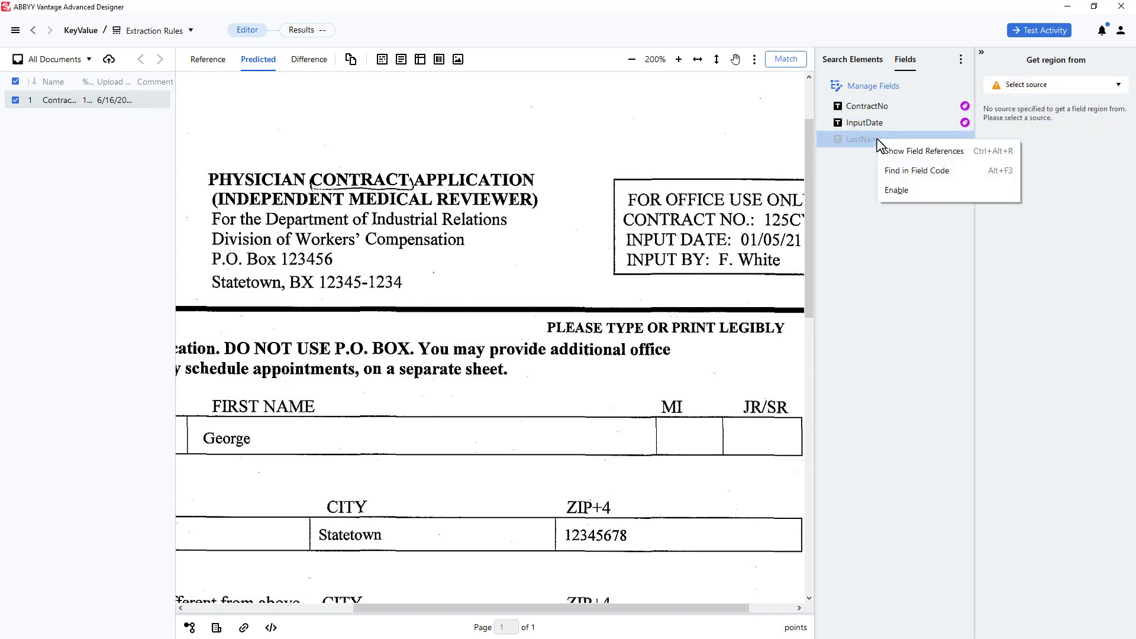
{"action": "left_click", "coordinate": [893, 197]}
{"action": "left_click", "coordinate": [1072, 89]}
{"action": "left_click", "coordinate": [1017, 118]}
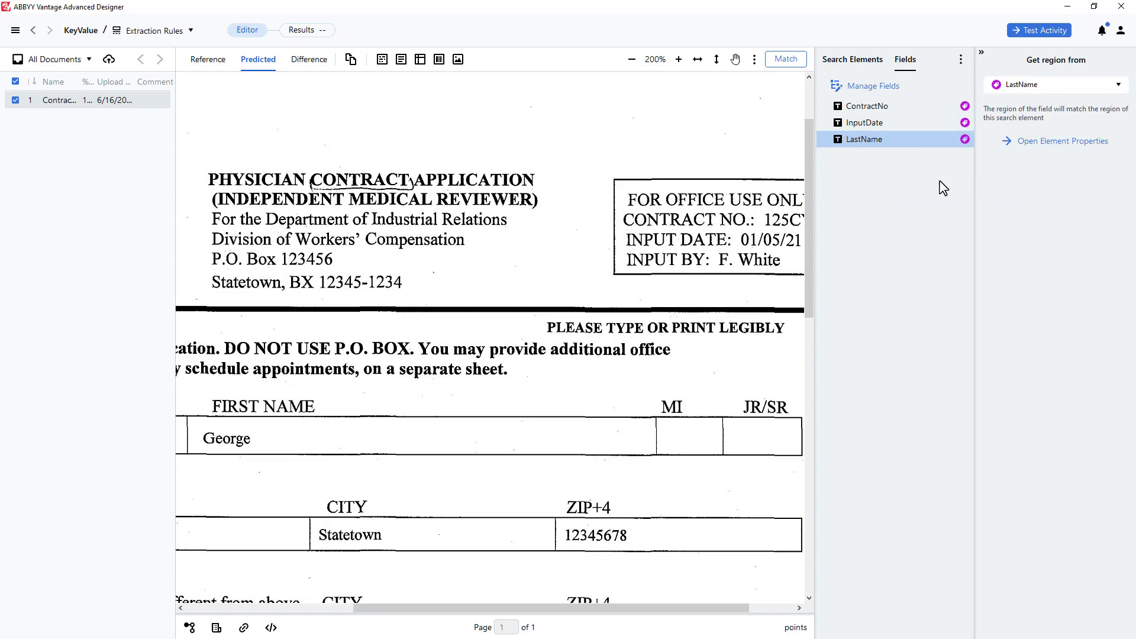
{"action": "left_click", "coordinate": [83, 32]}
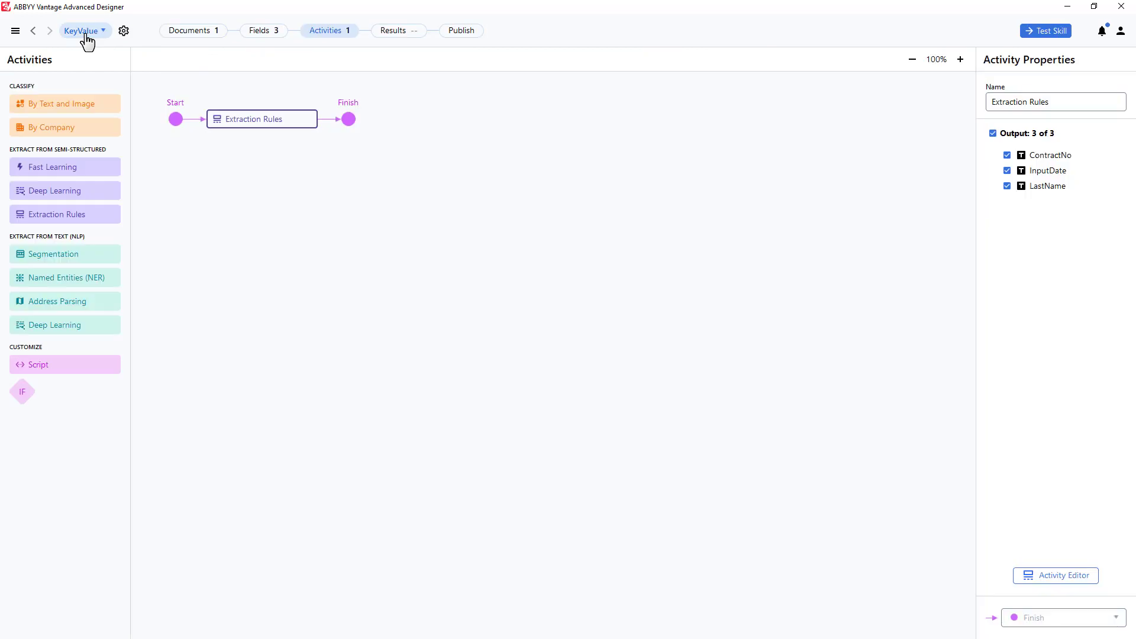